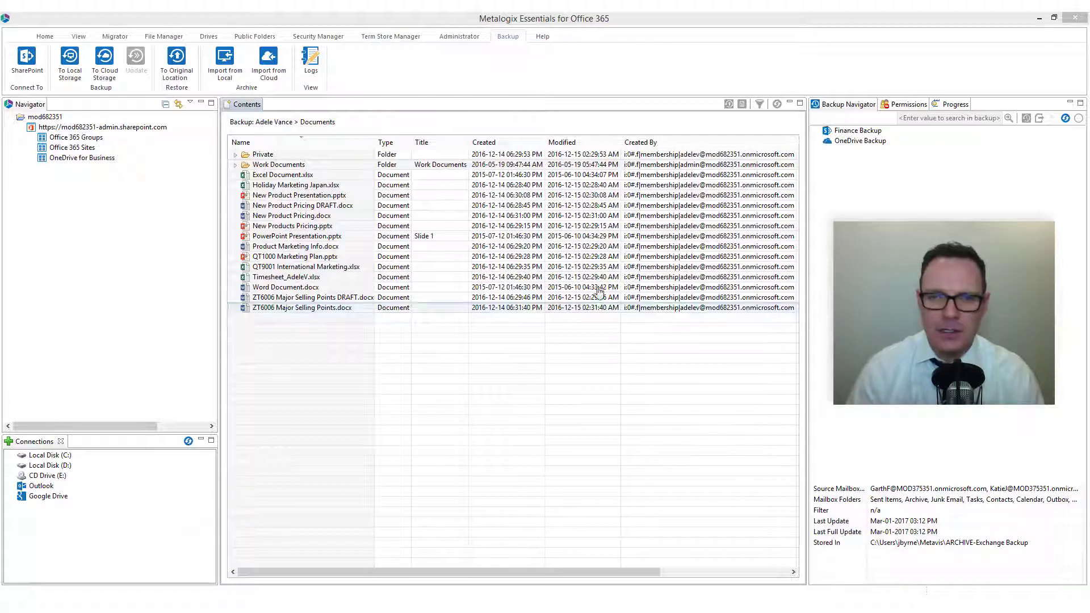
Start a backup to local storage with the project name Exchange Backup and Office 365 Mailboxes as the service
{"action": "left_click", "coordinate": [508, 38]}
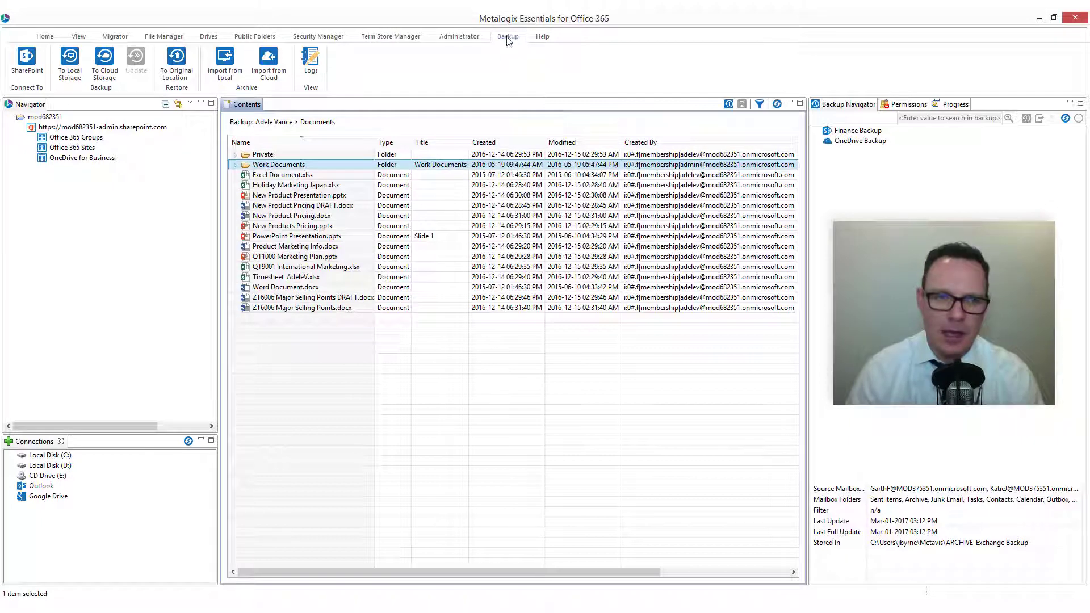
{"action": "left_click", "coordinate": [105, 61]}
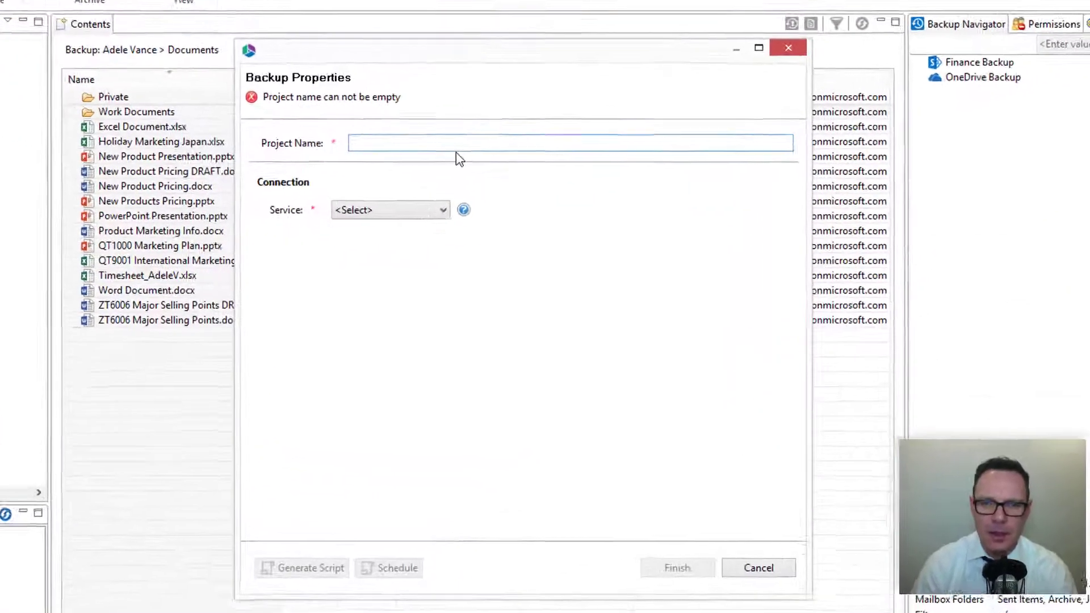
{"action": "left_click", "coordinate": [468, 144]}
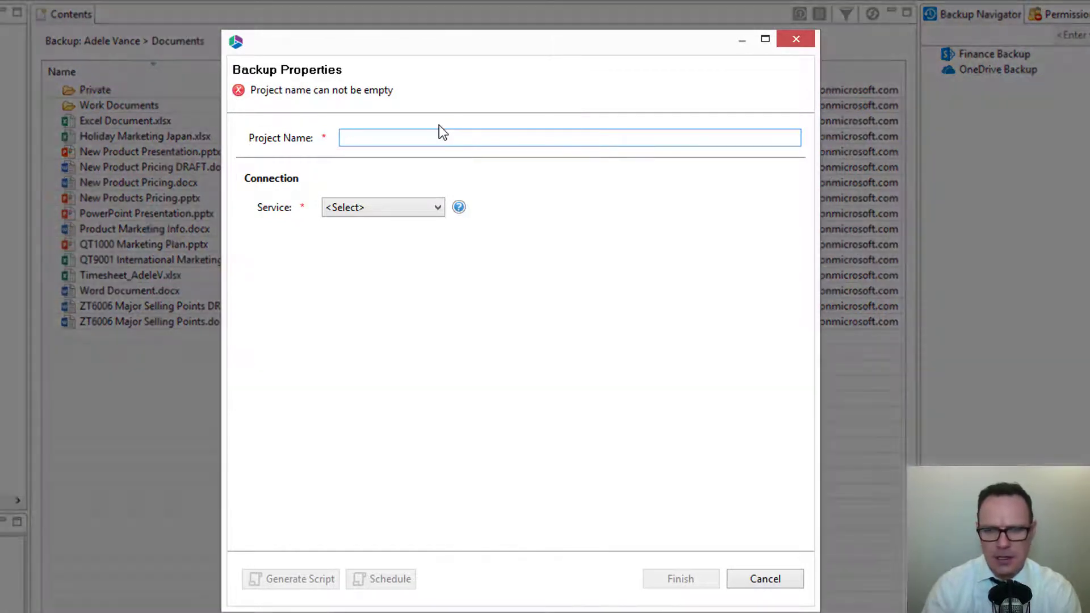
{"action": "type", "text": "Exchange "}
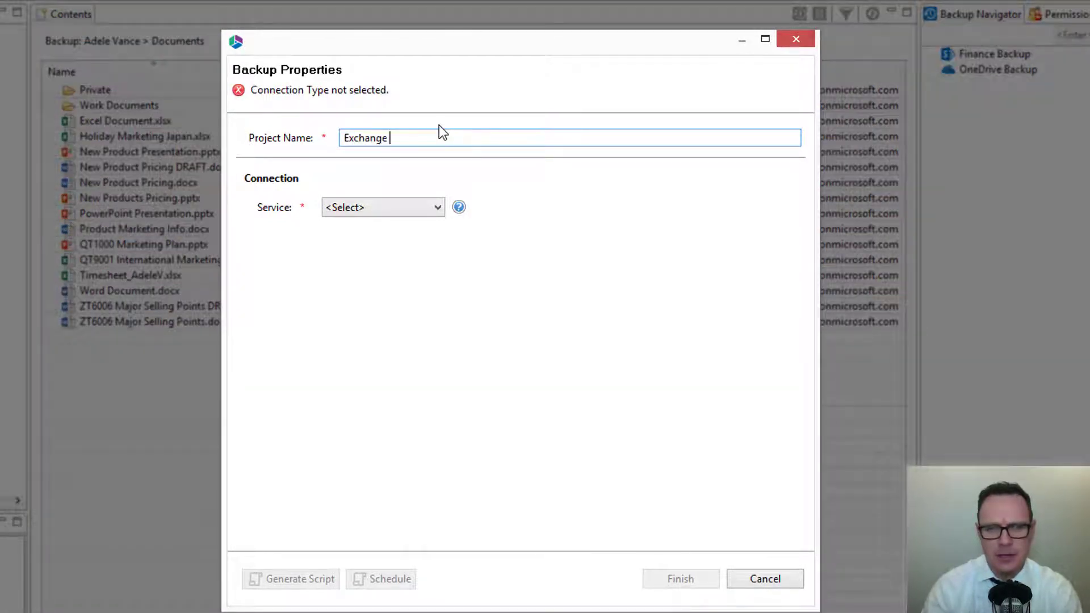
{"action": "type", "text": "Backup"}
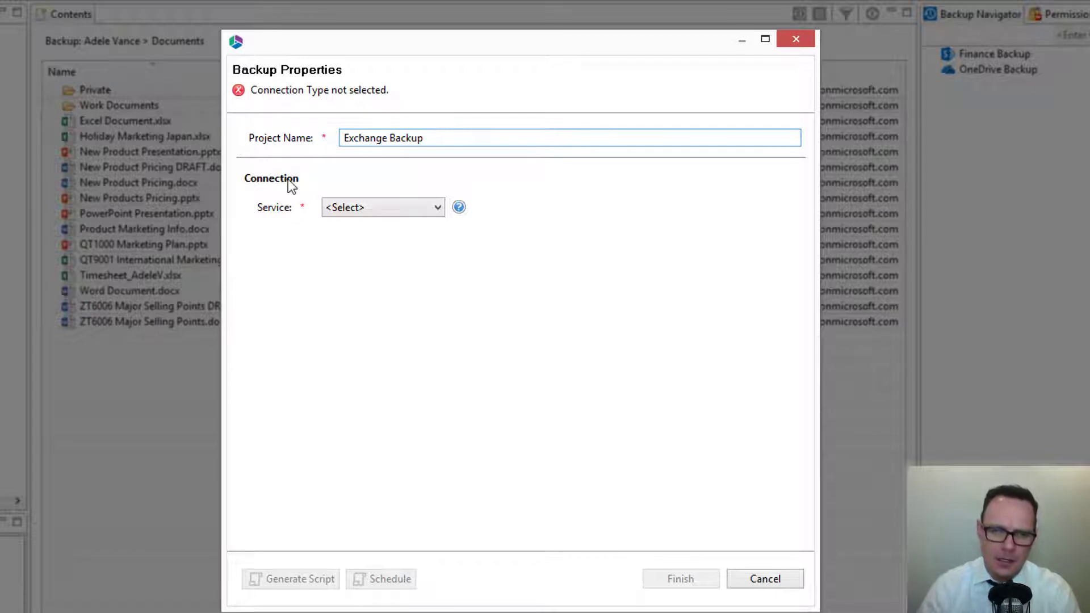
{"action": "left_click", "coordinate": [418, 207]}
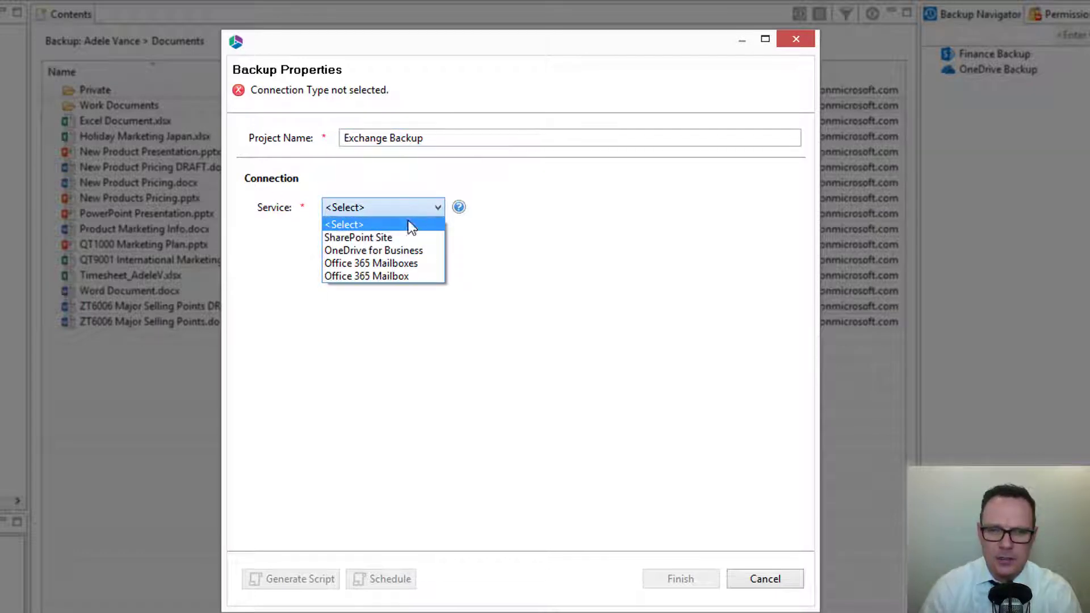
{"action": "left_click", "coordinate": [394, 261]}
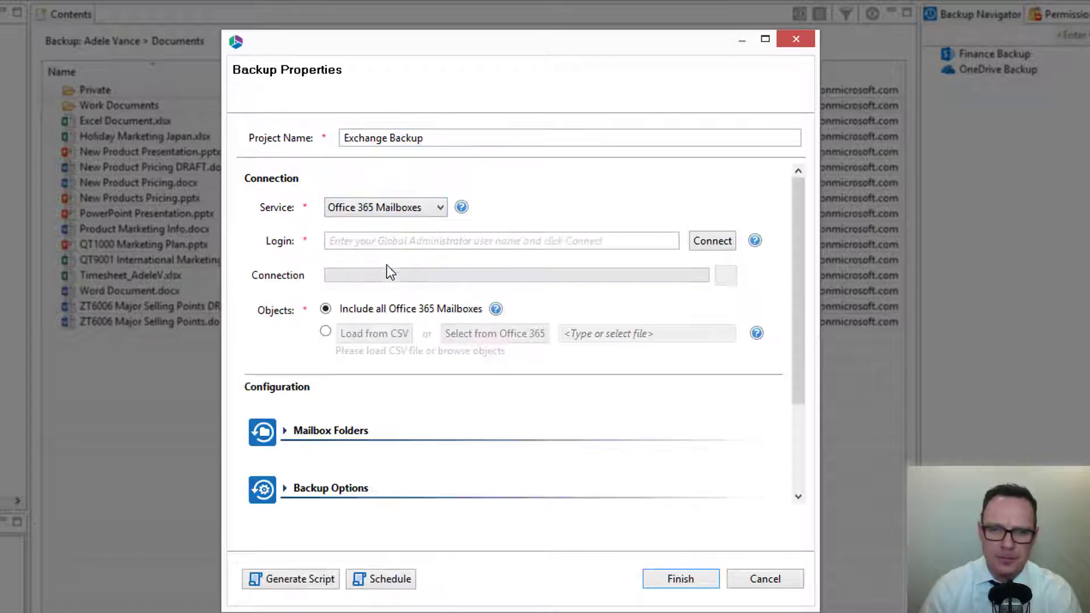
Enter the Global Administrator's login and connect the backup to the Office 365 tenant
{"action": "left_click", "coordinate": [391, 240]}
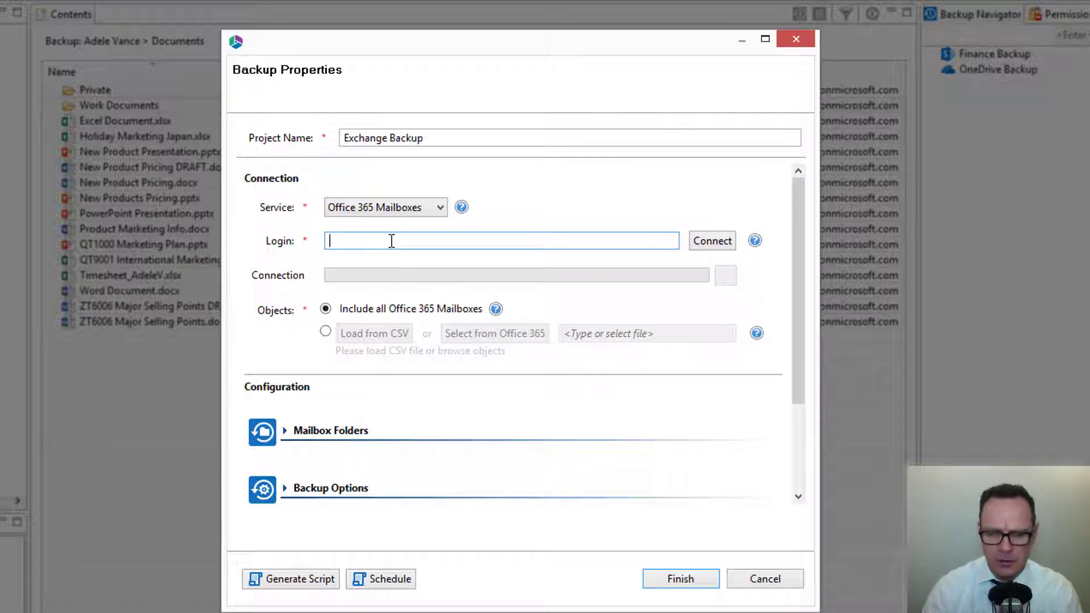
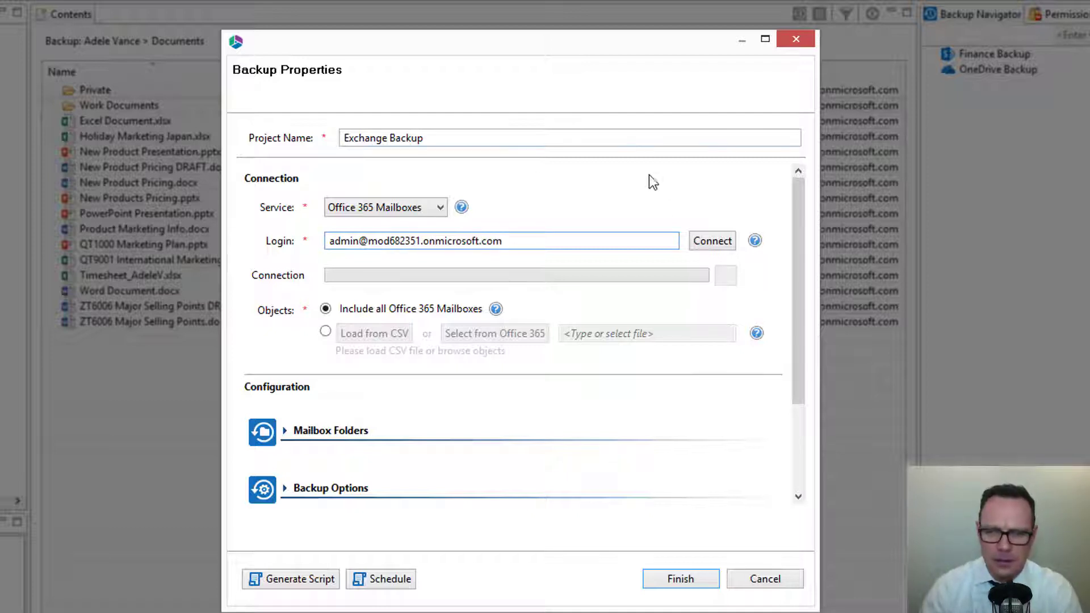
{"action": "left_click", "coordinate": [707, 243]}
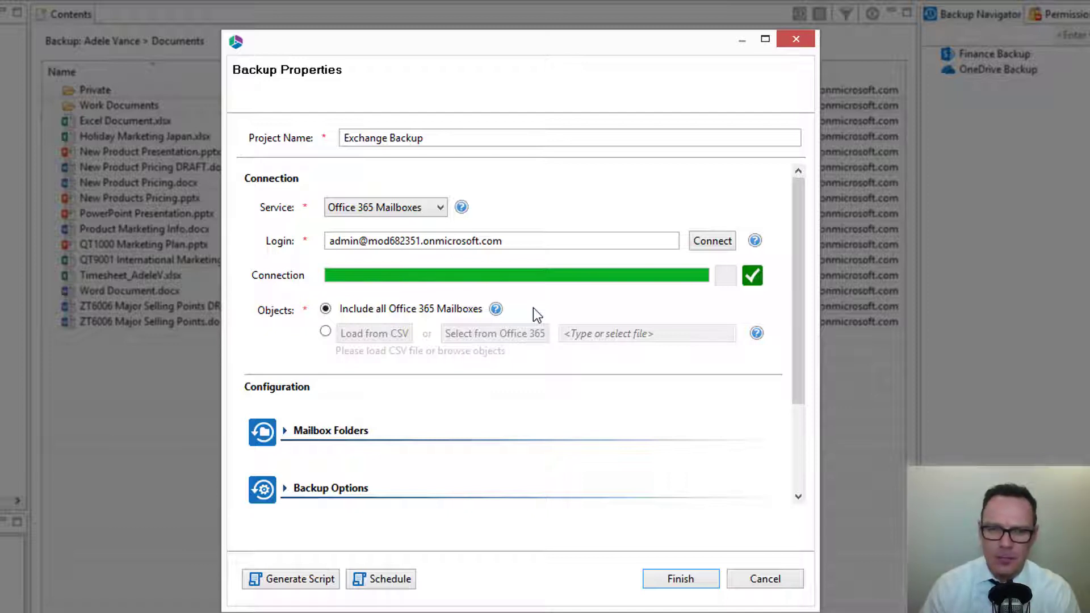
Restrict the backup objects to the first, third and fourth mailboxes selected from Office 365
{"action": "left_click", "coordinate": [326, 332]}
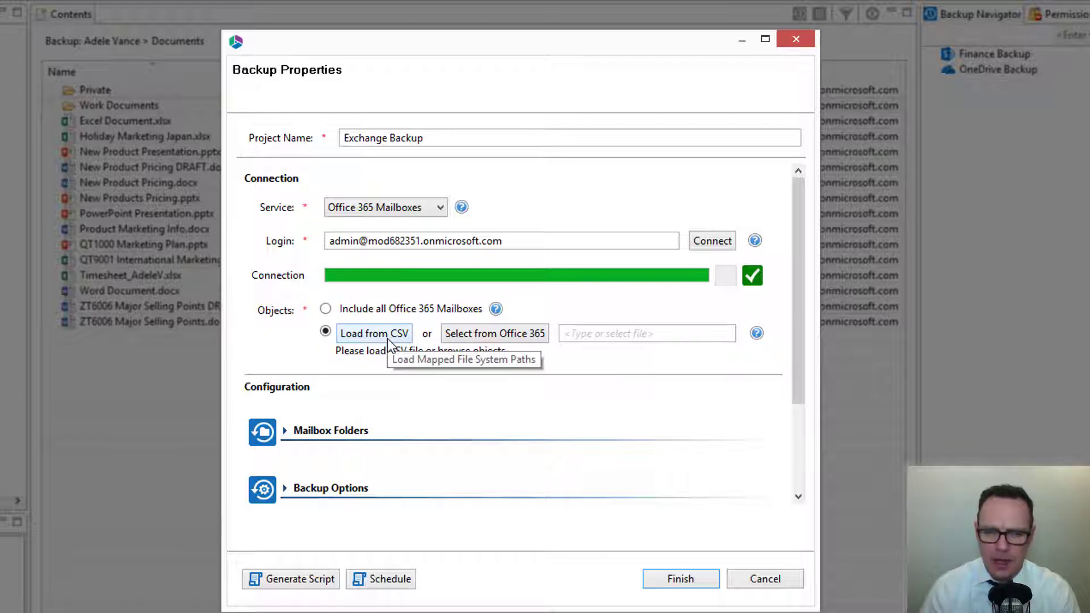
{"action": "left_click", "coordinate": [487, 335]}
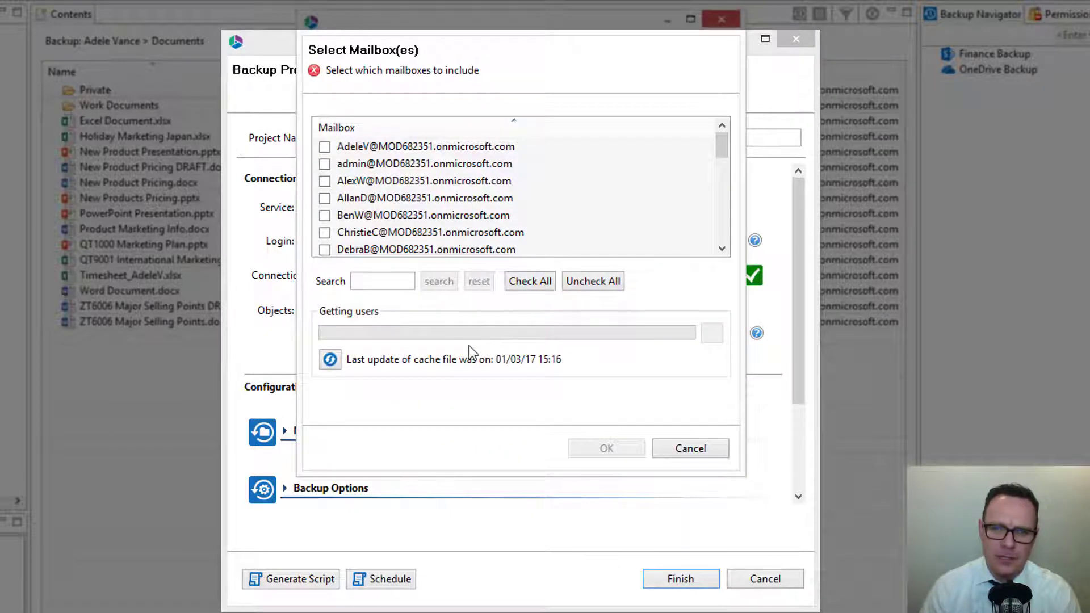
{"action": "left_click", "coordinate": [324, 147]}
{"action": "left_click", "coordinate": [325, 180]}
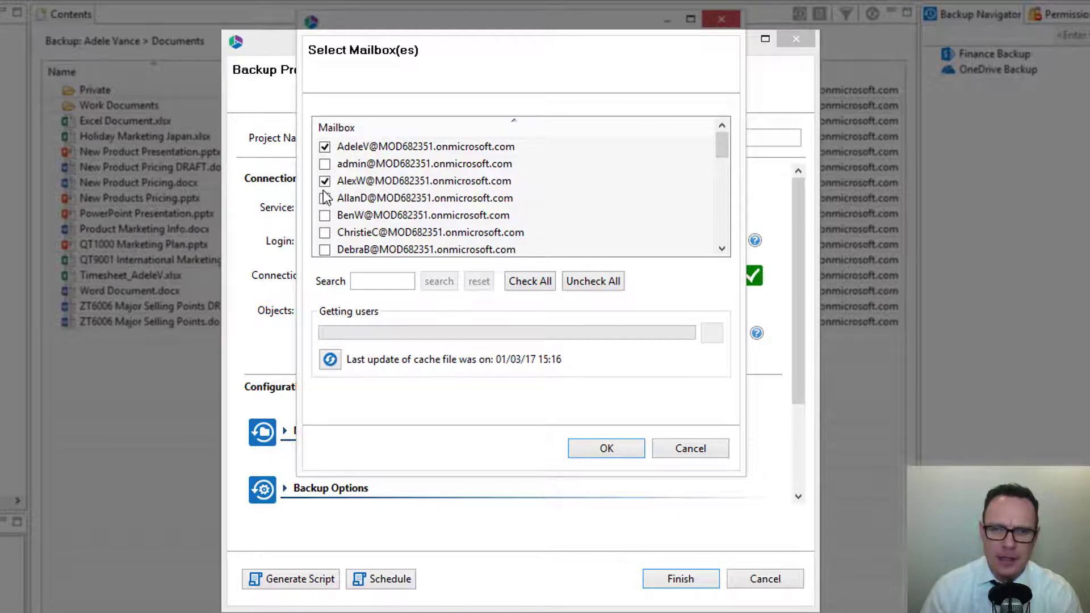
{"action": "left_click", "coordinate": [324, 198]}
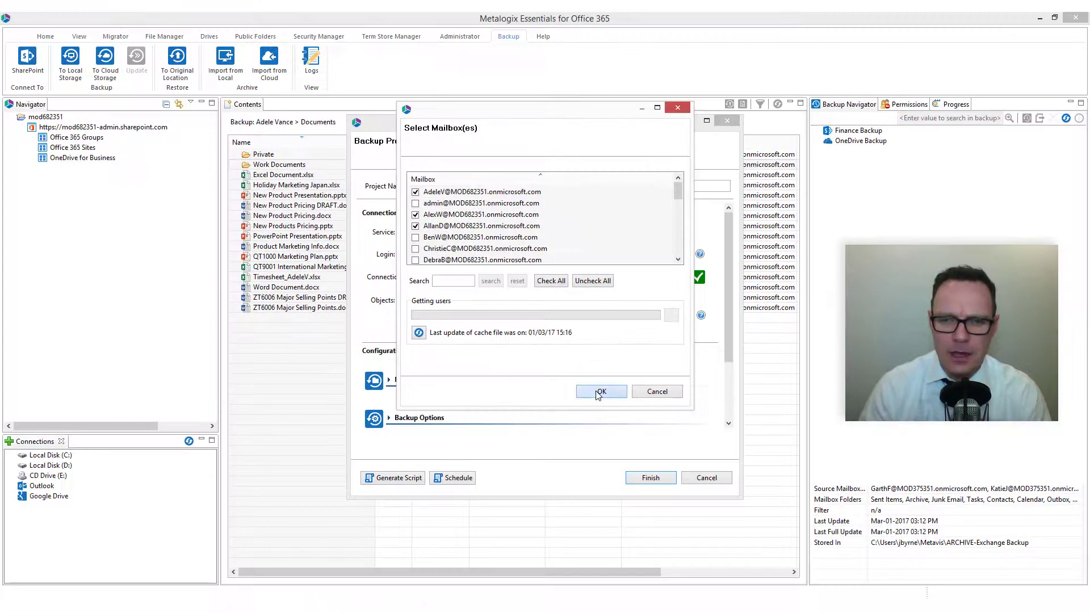
{"action": "left_click", "coordinate": [590, 393]}
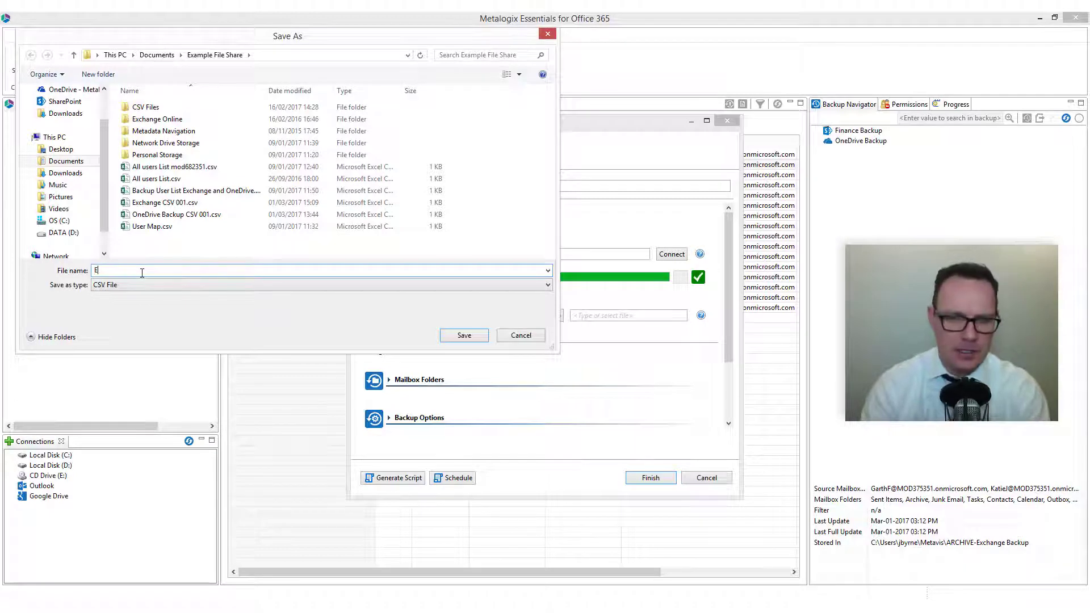
Save the mailbox selection as a CSV file named Exchange CSV in the Example File Share folder
{"action": "type", "text": "Exchange CSV"}
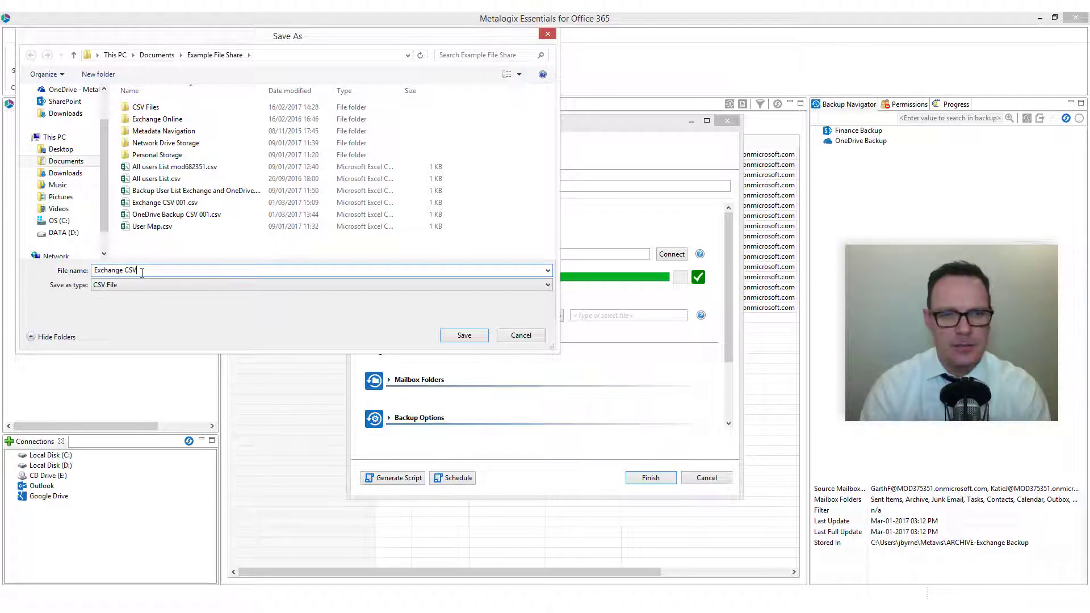
{"action": "left_click", "coordinate": [454, 337]}
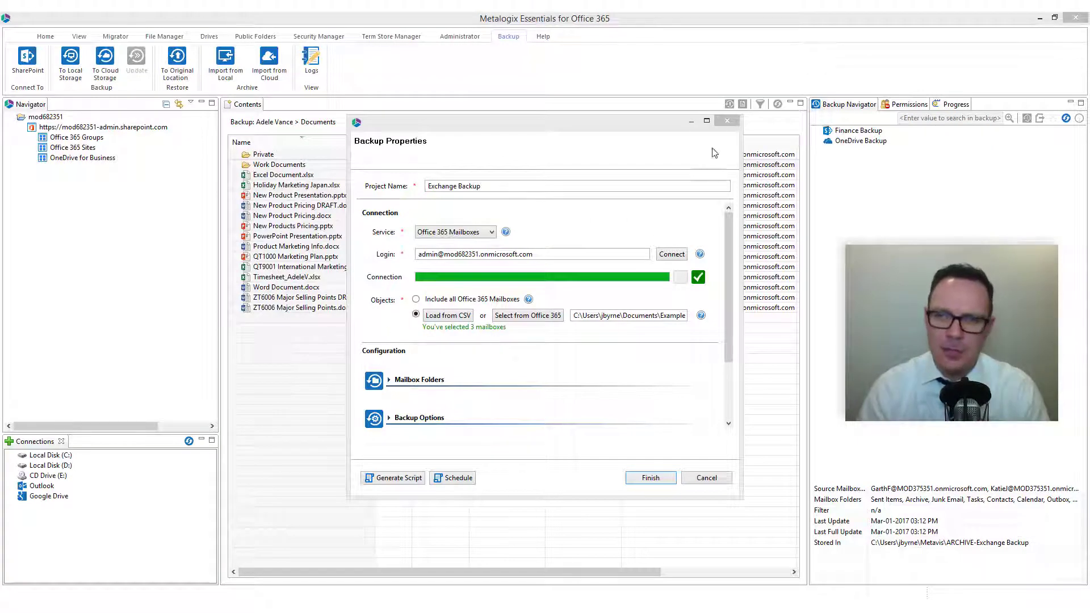
Maximize the backup properties and add Archive, Custom Folders, Conversation History, Deleted Items, Drafts, Junk Email, Outbox and Sent Items to the mailbox folders
{"action": "left_click", "coordinate": [707, 121]}
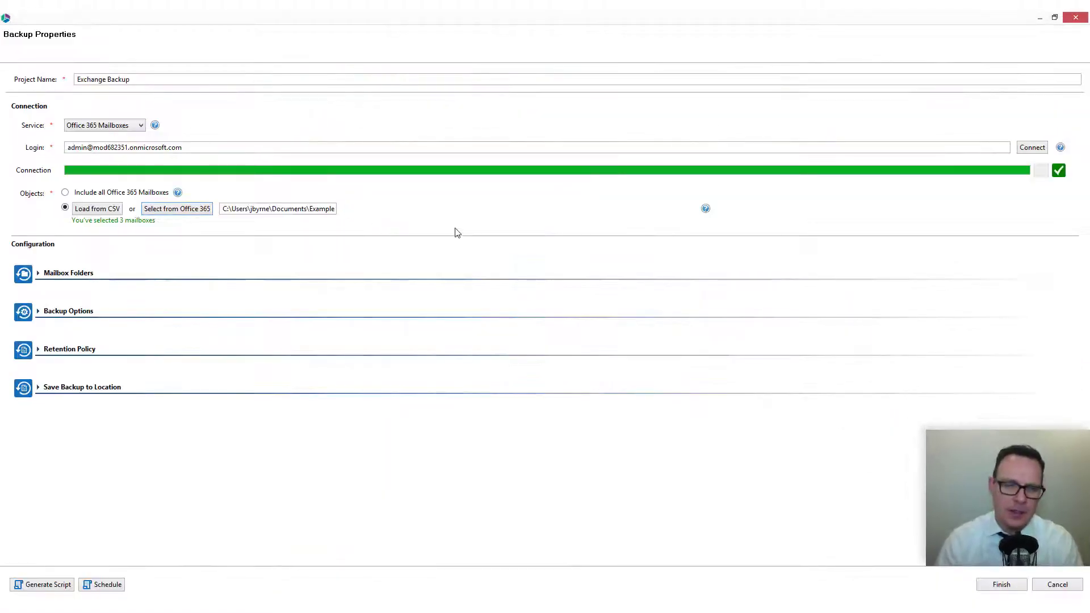
{"action": "left_click", "coordinate": [77, 278]}
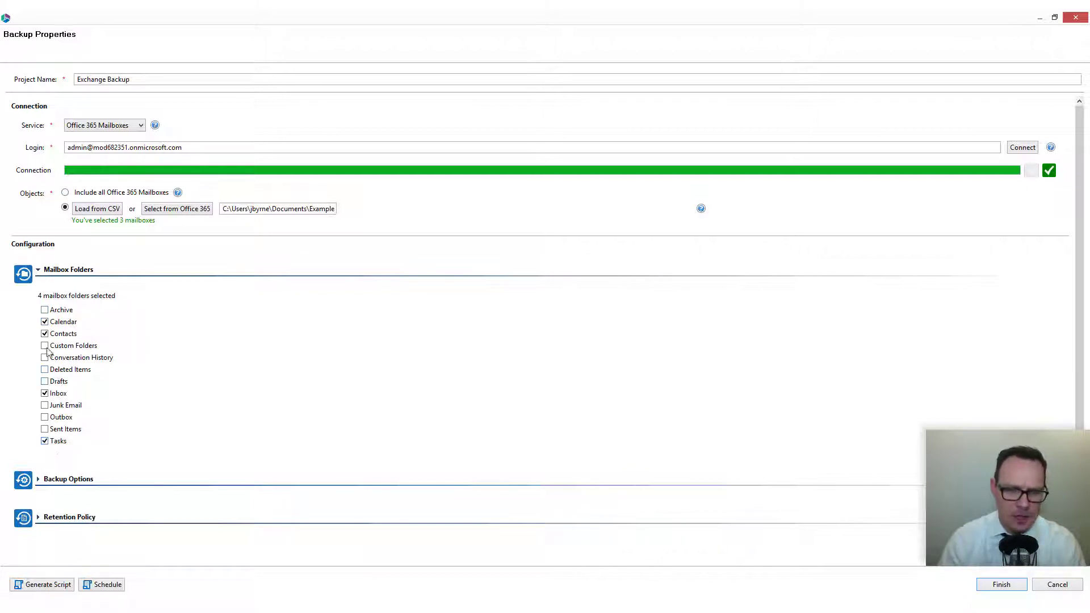
{"action": "left_click", "coordinate": [44, 309]}
{"action": "left_click", "coordinate": [44, 345]}
{"action": "left_click", "coordinate": [45, 357]}
{"action": "left_click", "coordinate": [45, 369]}
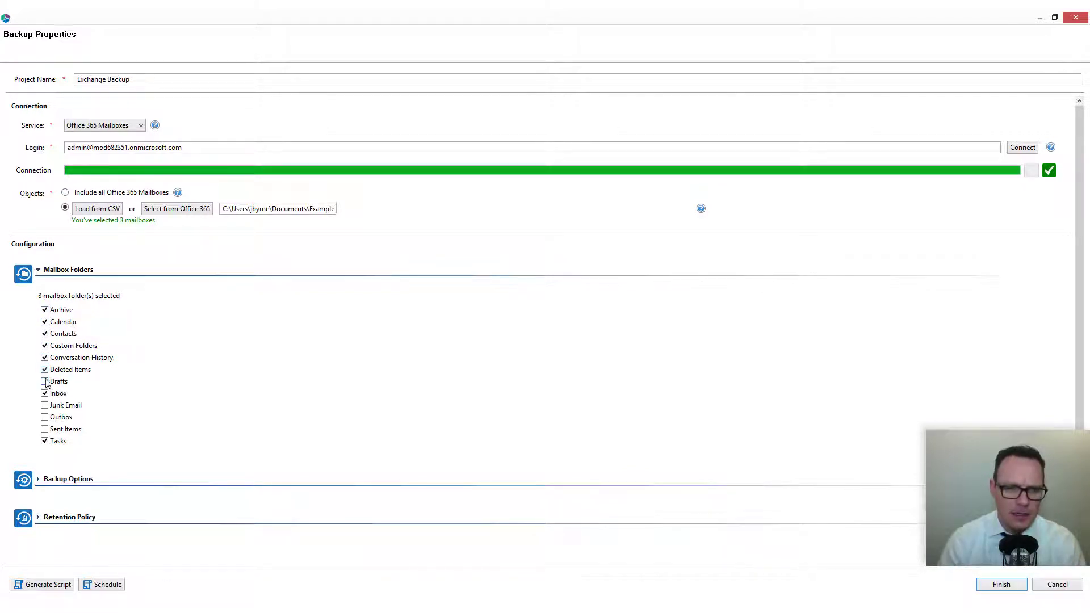
{"action": "left_click", "coordinate": [44, 381]}
{"action": "left_click", "coordinate": [44, 405]}
{"action": "left_click", "coordinate": [44, 416]}
{"action": "left_click", "coordinate": [44, 429]}
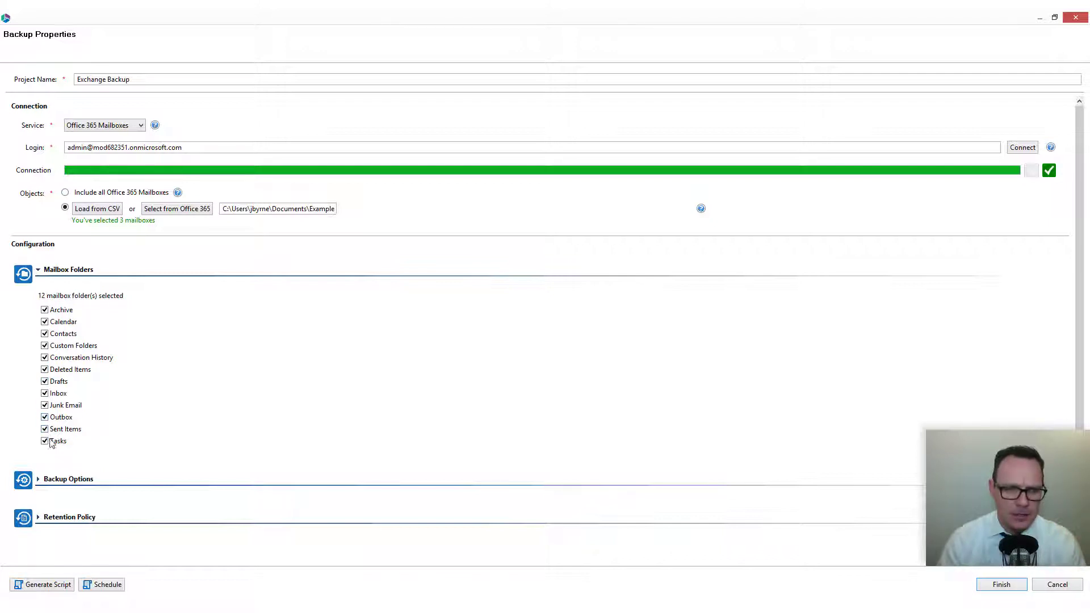
In the backup options, switch the item filter to Older than a date, and turn the filter off
{"action": "left_click", "coordinate": [71, 479]}
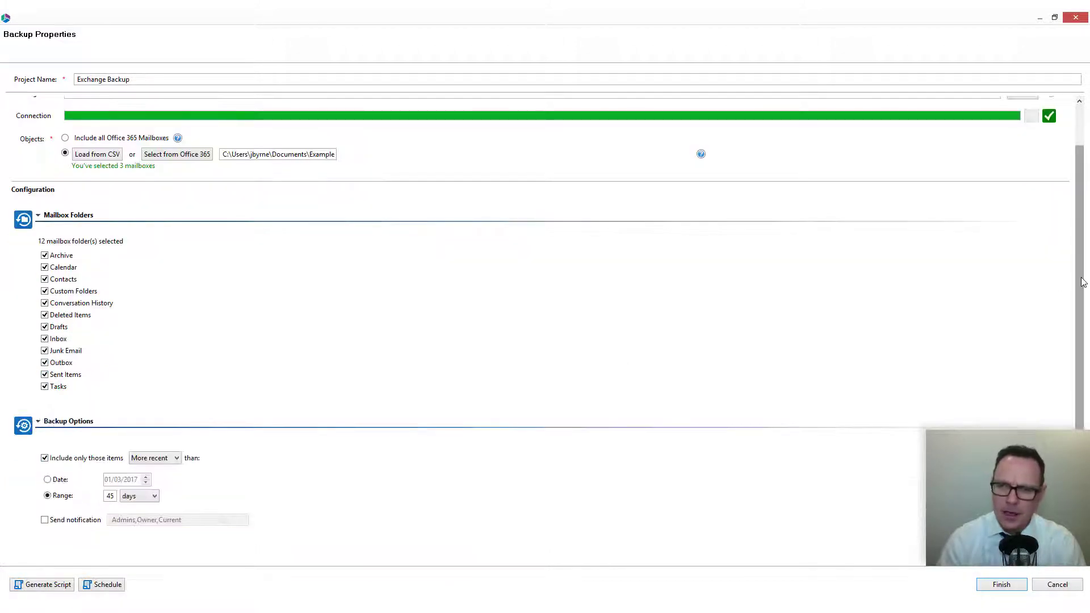
{"action": "scroll", "coordinate": [1082, 284], "scroll_direction": "down", "scroll_amount": 3}
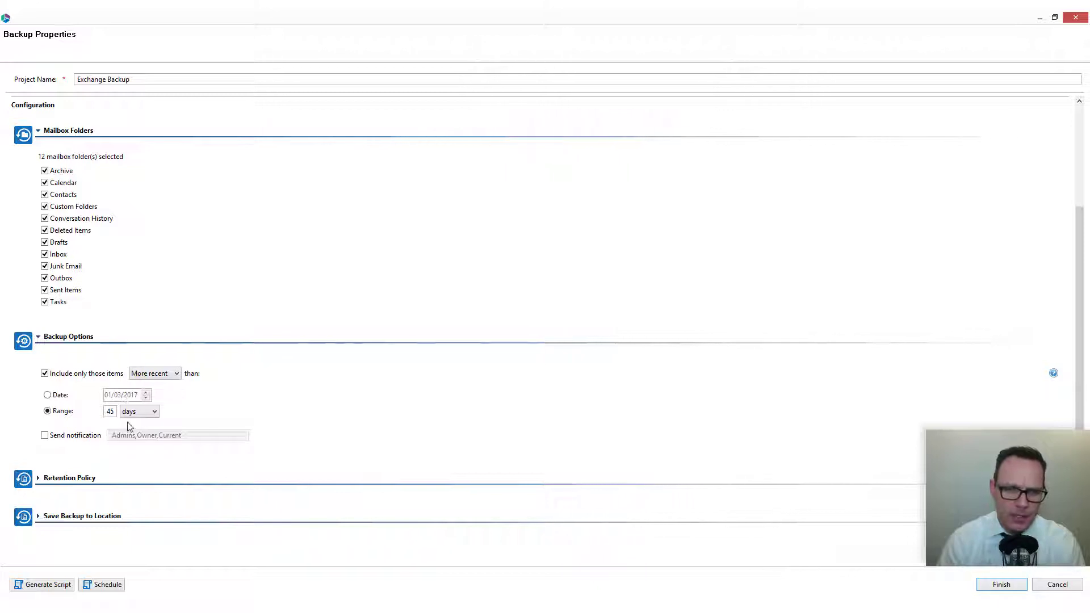
{"action": "left_click", "coordinate": [151, 373]}
{"action": "left_click", "coordinate": [147, 393]}
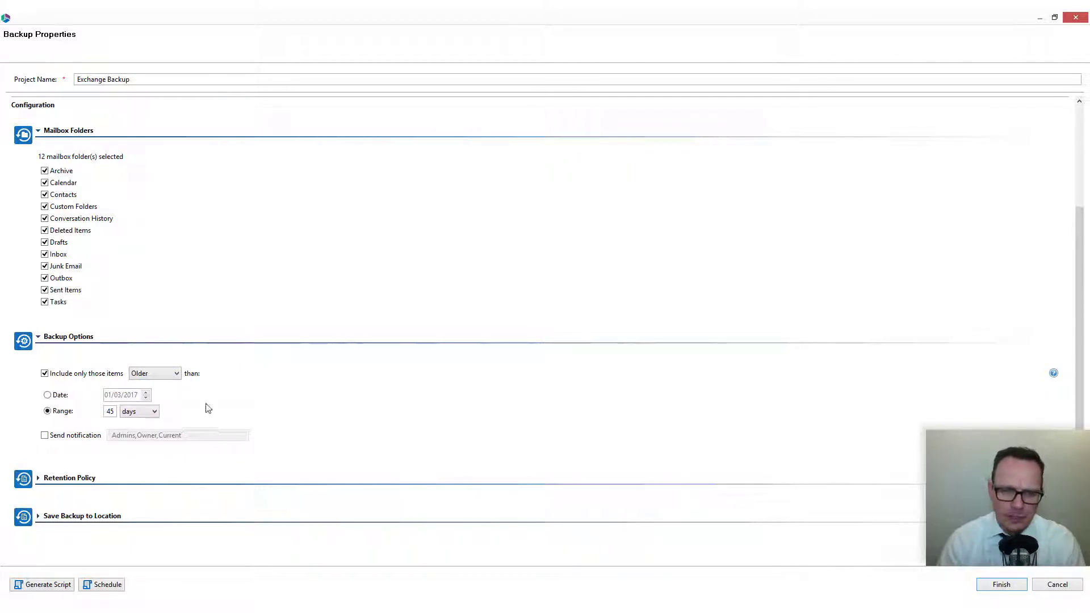
{"action": "left_click", "coordinate": [55, 396]}
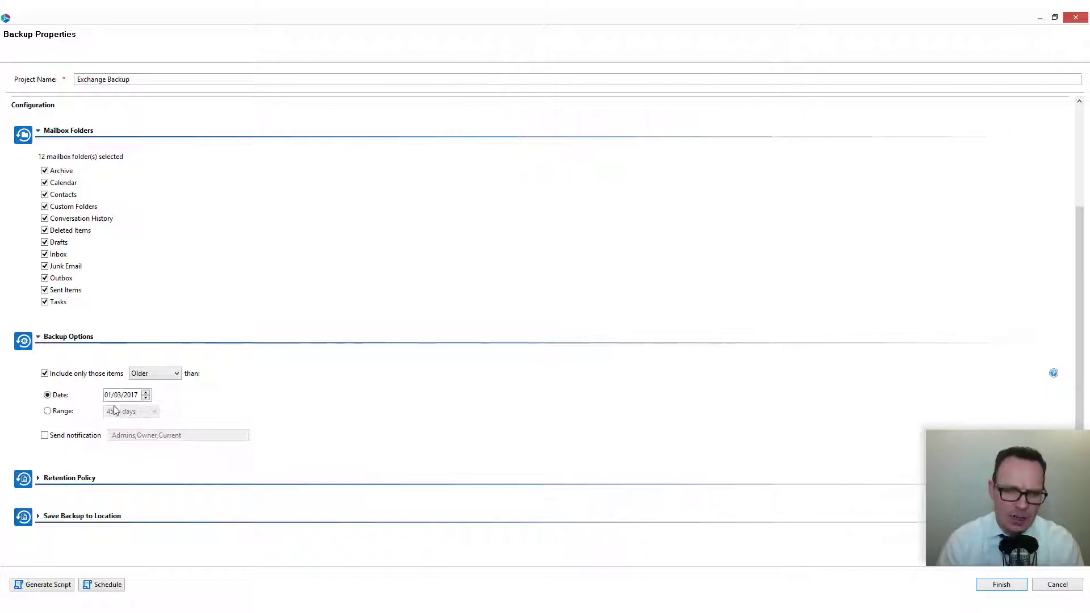
{"action": "left_click", "coordinate": [45, 374]}
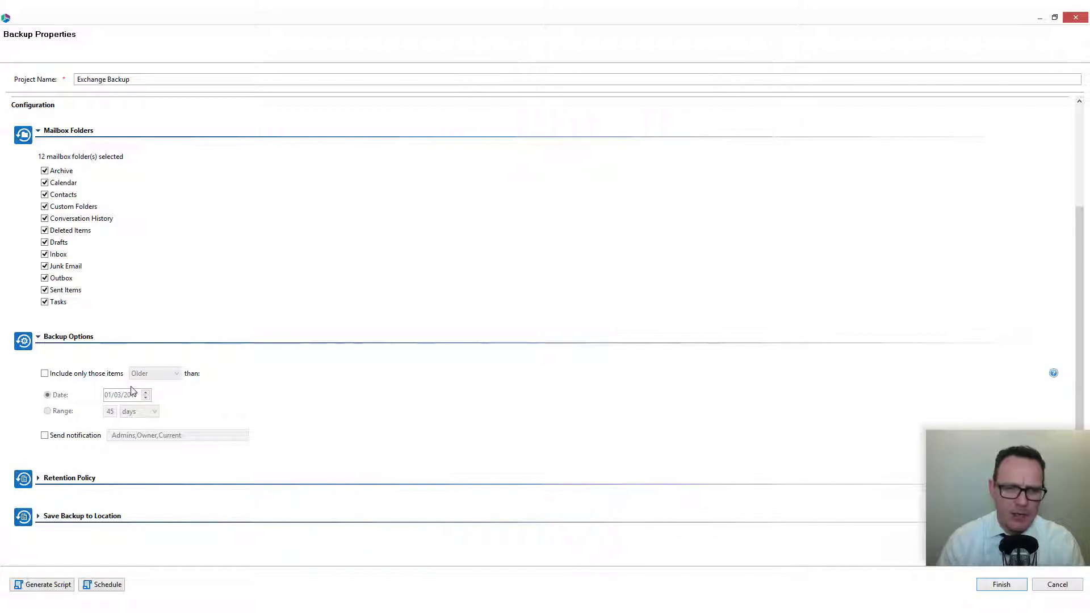
Enable retention of full backups for 60 days and incremental backups for 14 days, and disable both rules again
{"action": "left_click", "coordinate": [76, 478]}
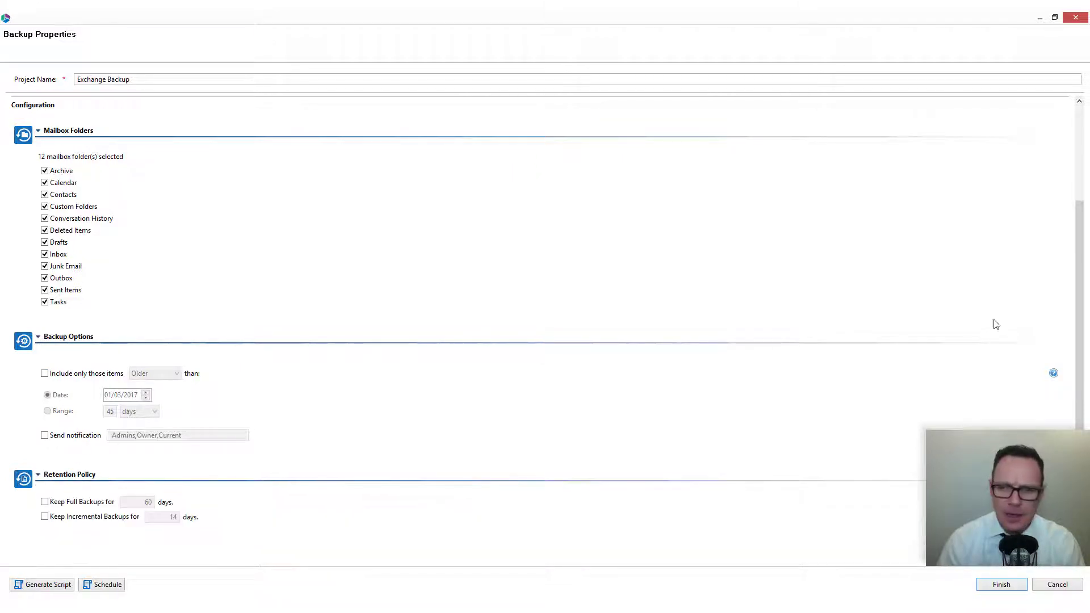
{"action": "scroll", "coordinate": [1082, 305], "scroll_direction": "down", "scroll_amount": 2}
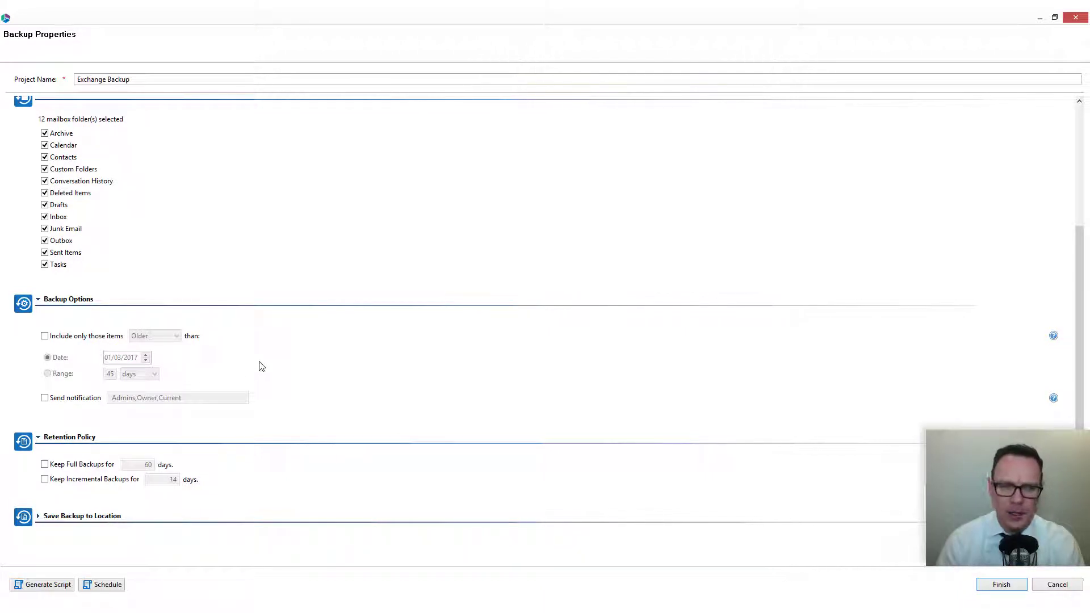
{"action": "left_click", "coordinate": [46, 465]}
{"action": "left_click", "coordinate": [45, 480]}
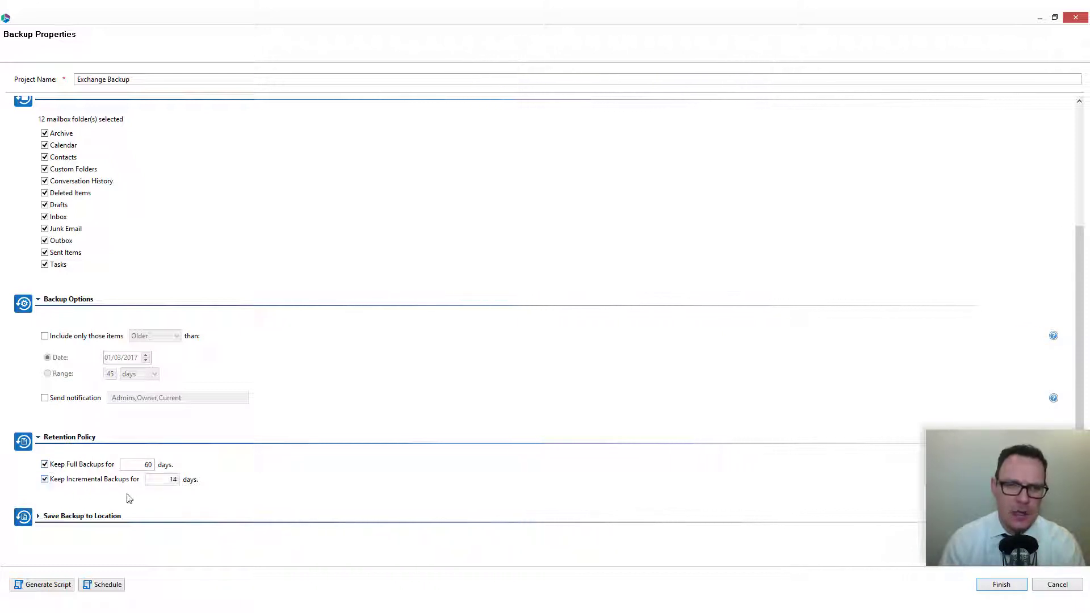
{"action": "left_click", "coordinate": [57, 480]}
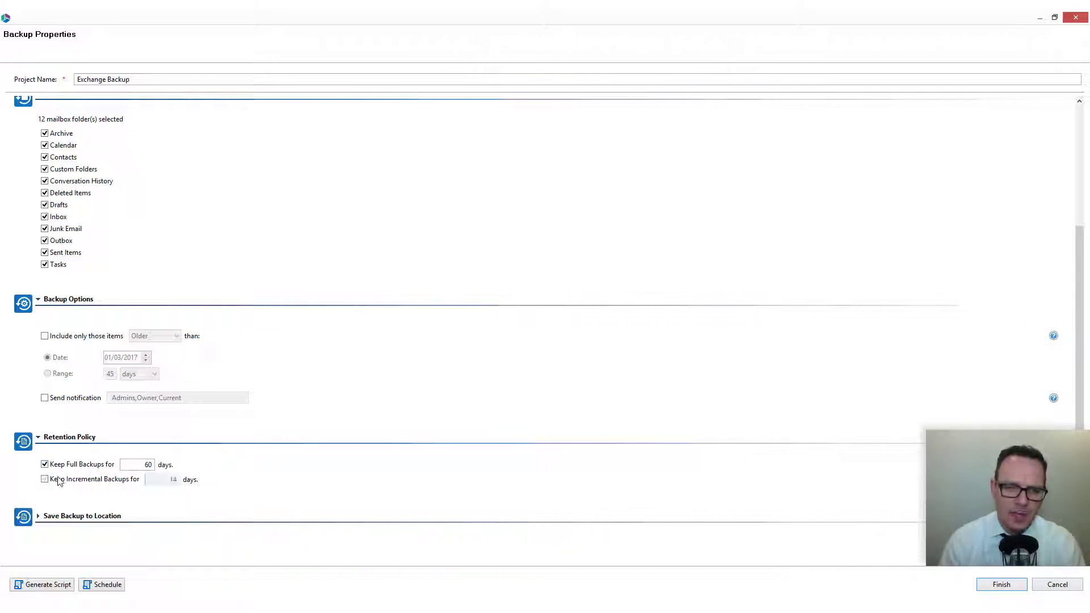
{"action": "left_click", "coordinate": [46, 464]}
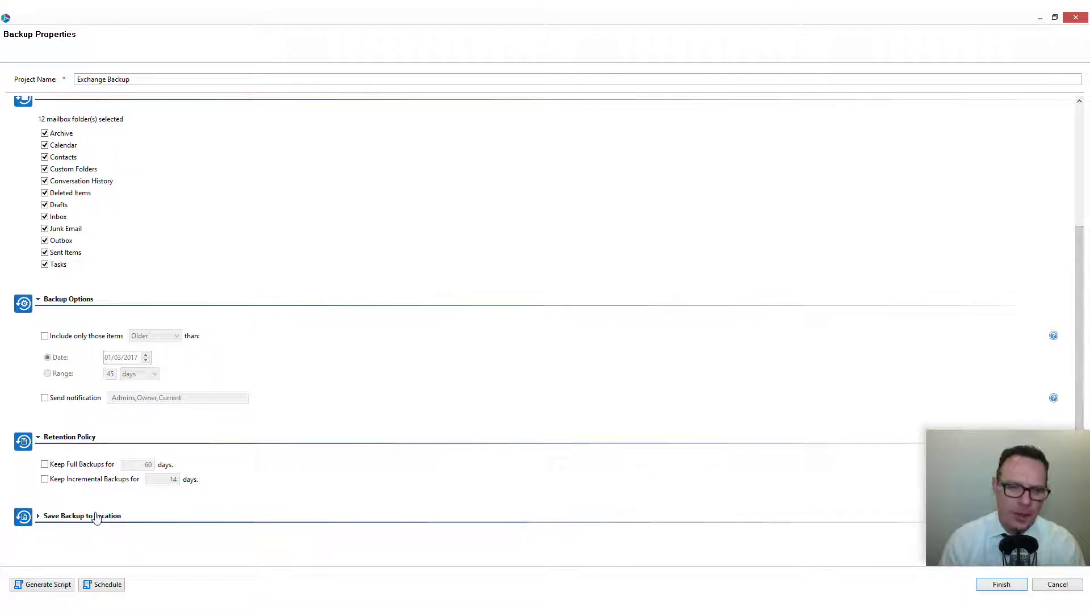
Expand the Save Backup to Location settings and replace the local file share location with the network path prefix \\
{"action": "left_click", "coordinate": [94, 516]}
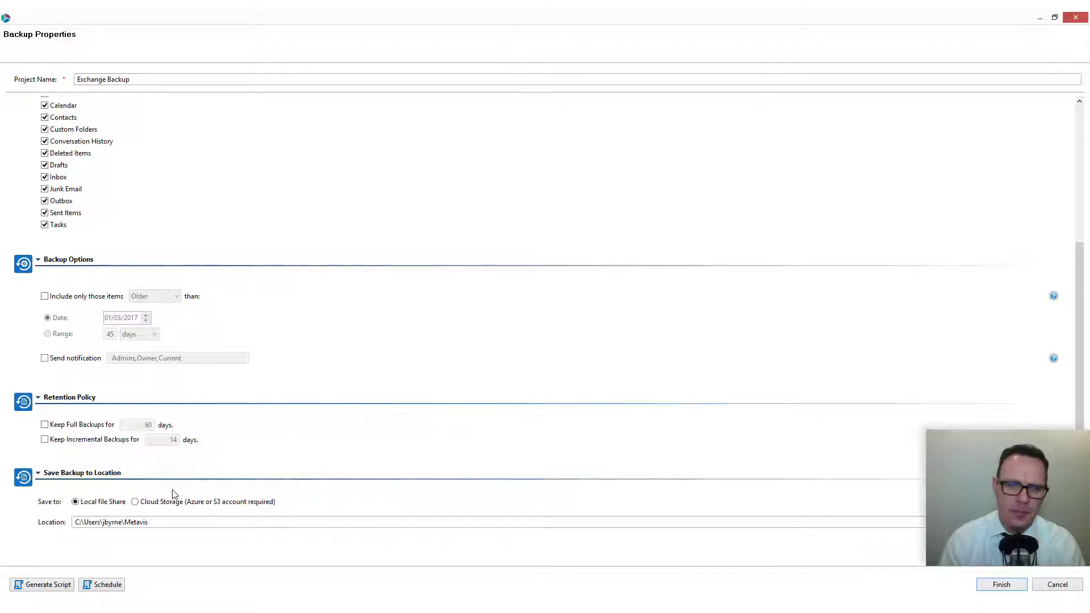
{"action": "left_click", "coordinate": [161, 521]}
{"action": "key", "text": "ctrl+a"}
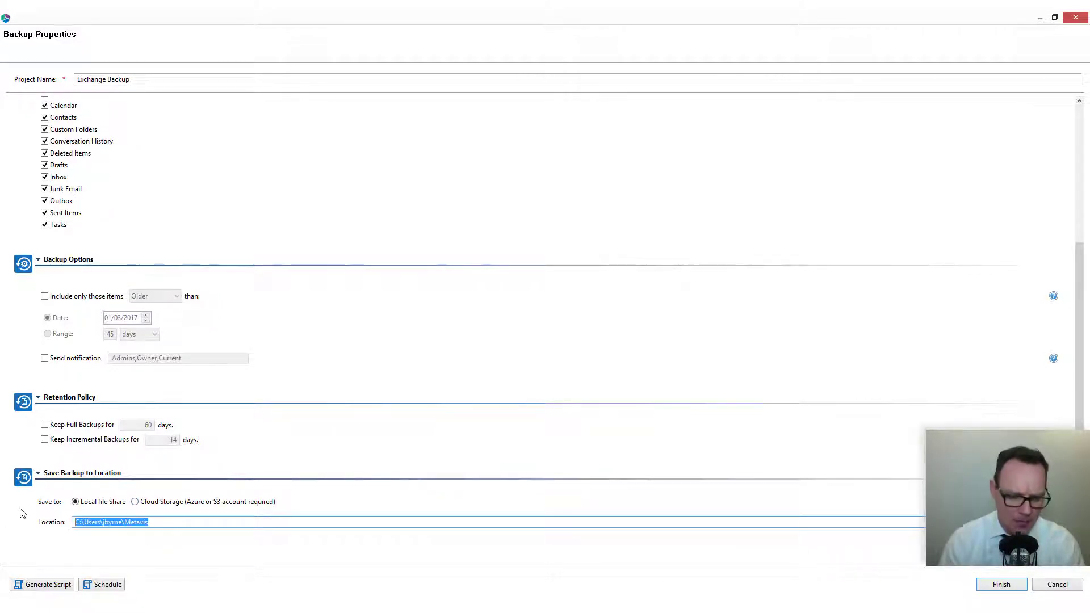
{"action": "type", "text": "\\\\"}
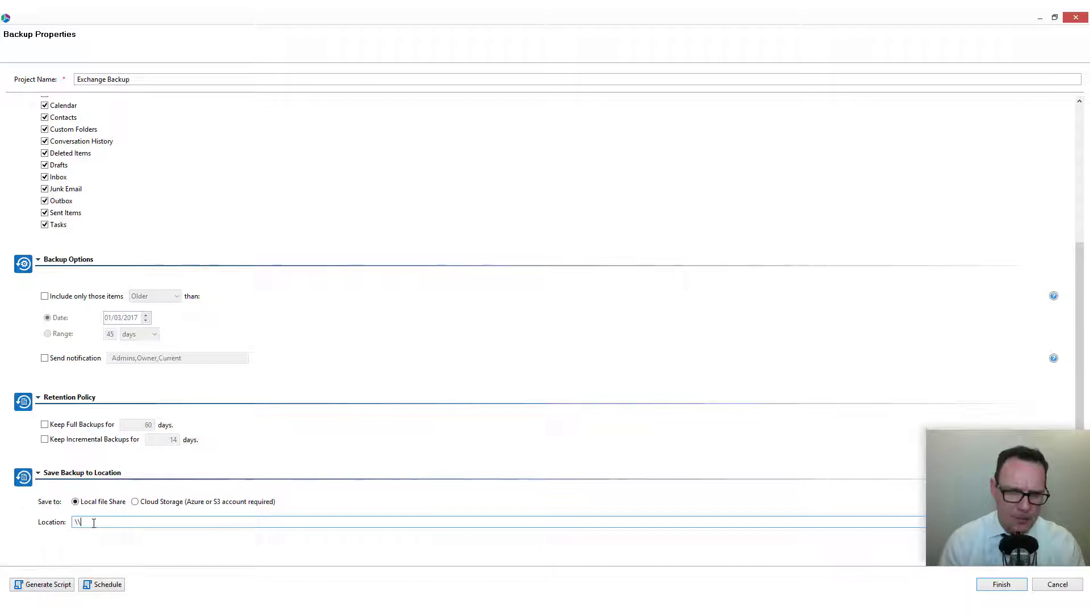
Switch the save location to Cloud Storage, open the Backup to Azure account connection form, and cancel the cloud setup
{"action": "left_click", "coordinate": [135, 502]}
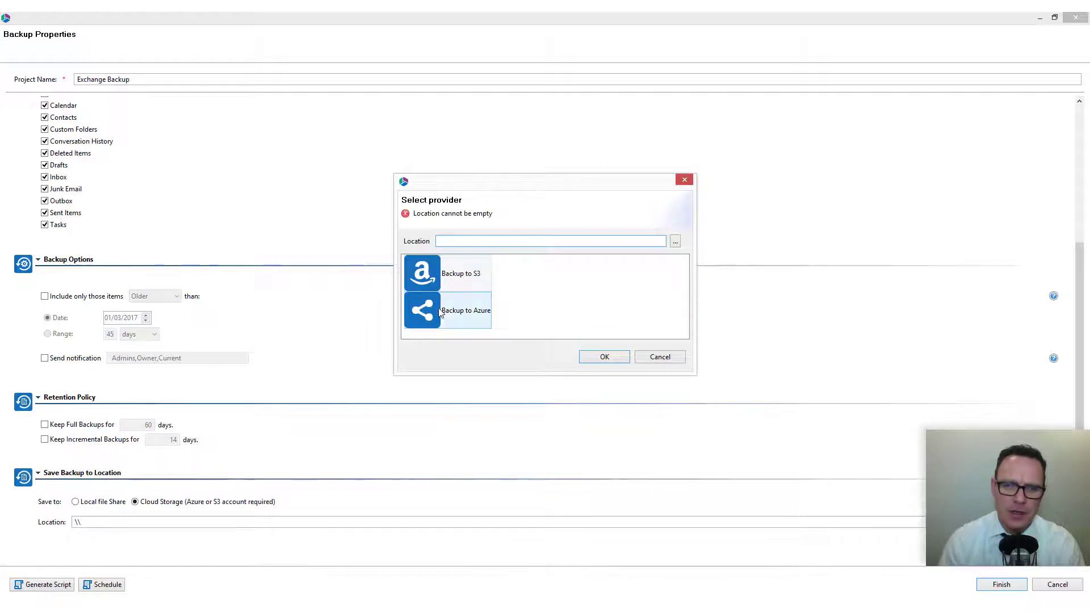
{"action": "left_click", "coordinate": [441, 316]}
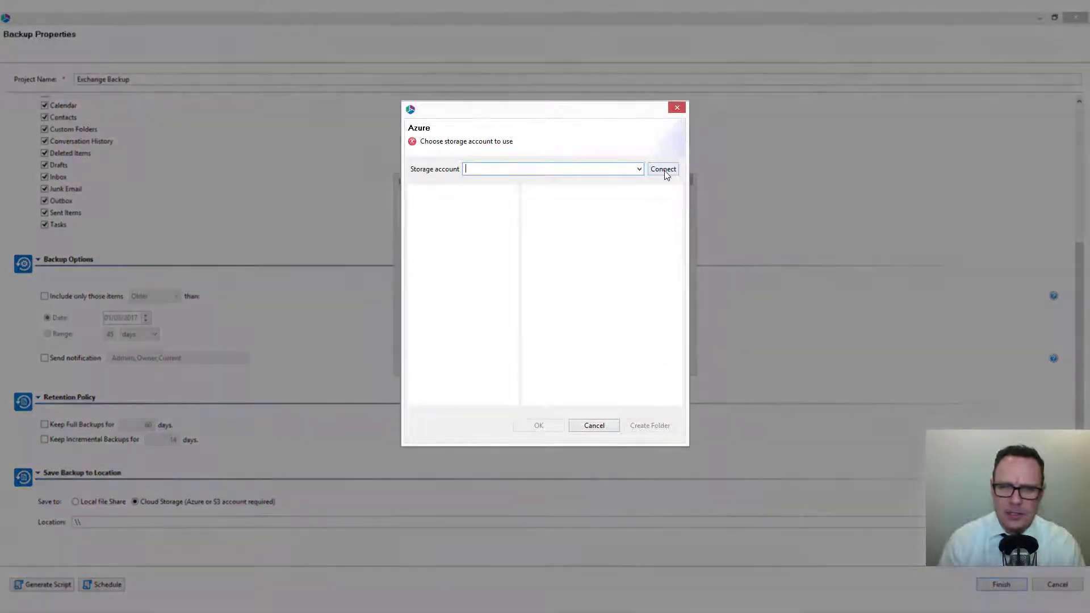
{"action": "left_click", "coordinate": [663, 168]}
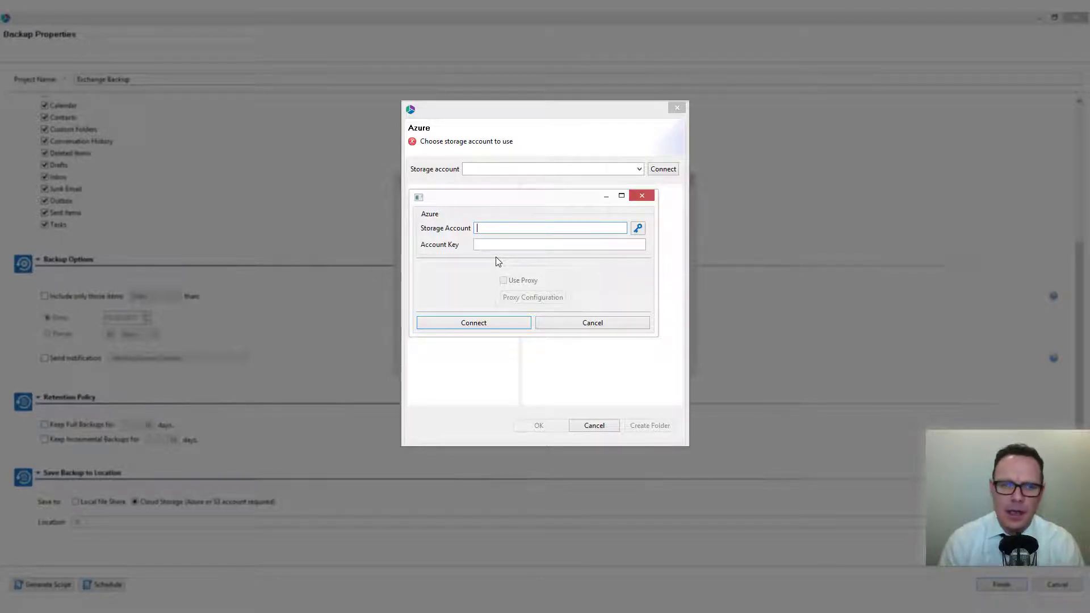
{"action": "left_click", "coordinate": [592, 322]}
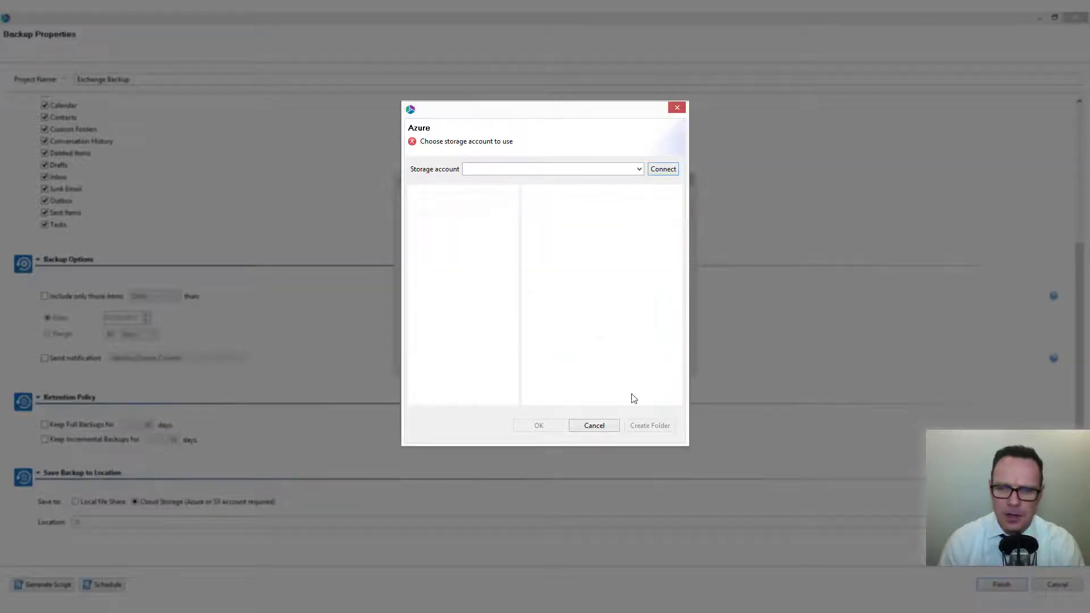
{"action": "left_click", "coordinate": [611, 427]}
{"action": "left_click", "coordinate": [658, 356]}
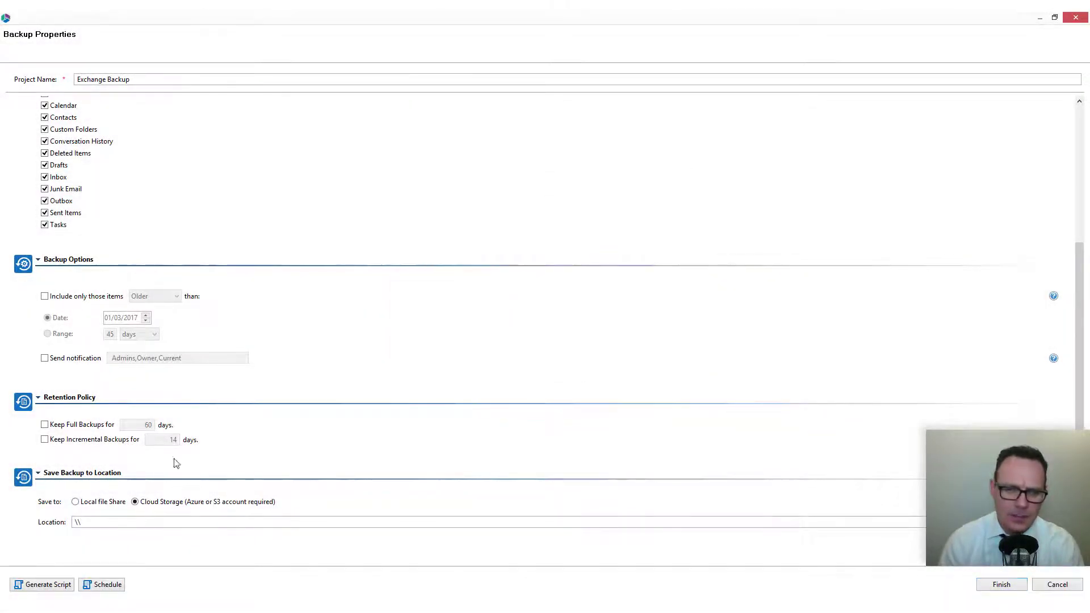
Set the backup to save to Local file Share again and undo the location edit to restore the Metavis folder path
{"action": "left_click", "coordinate": [95, 505]}
{"action": "left_click", "coordinate": [111, 522]}
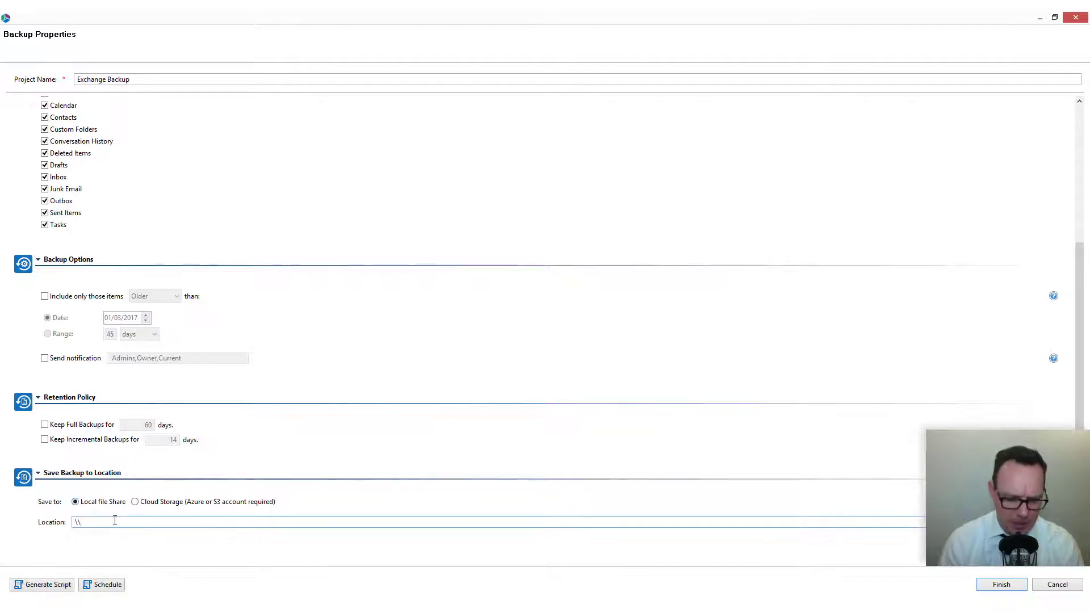
{"action": "key", "text": "ctrl+z"}
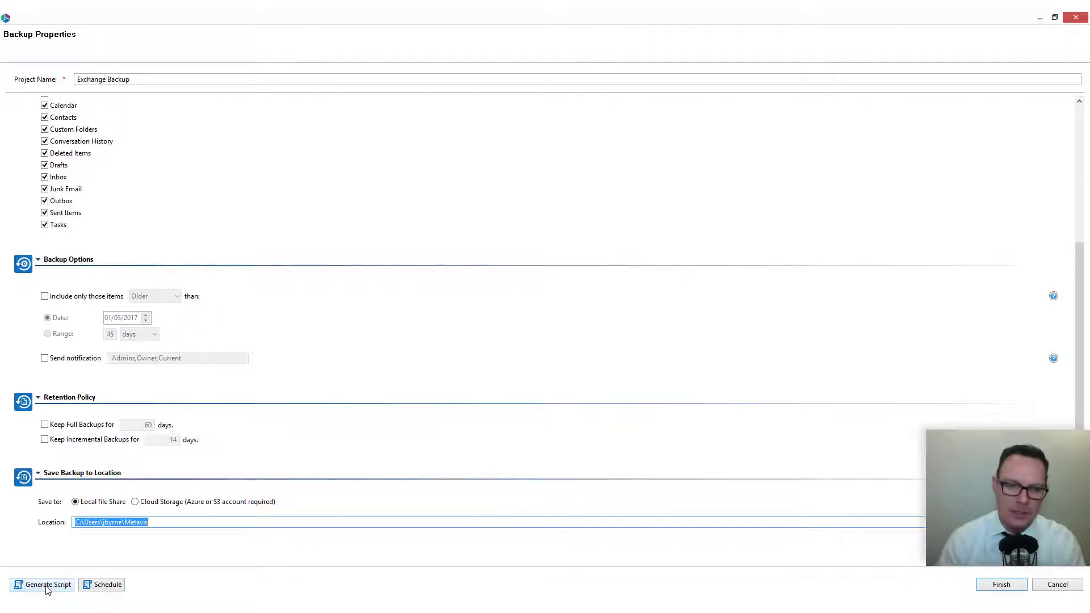
Open the scheduling options, cancel them, and start the Exchange Backup immediately with its progress details shown
{"action": "left_click", "coordinate": [105, 584]}
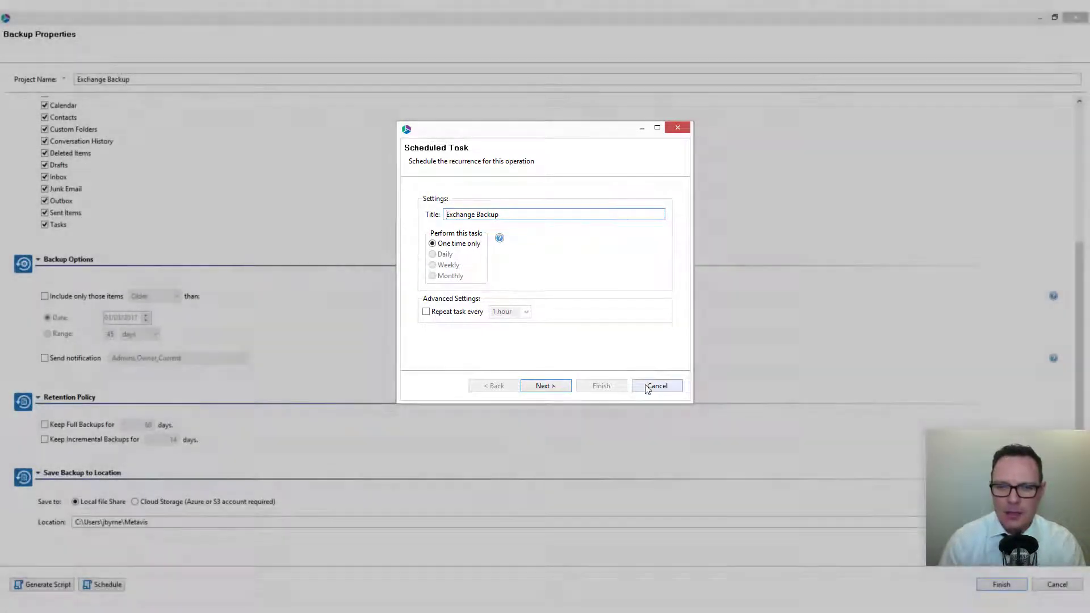
{"action": "left_click", "coordinate": [657, 385]}
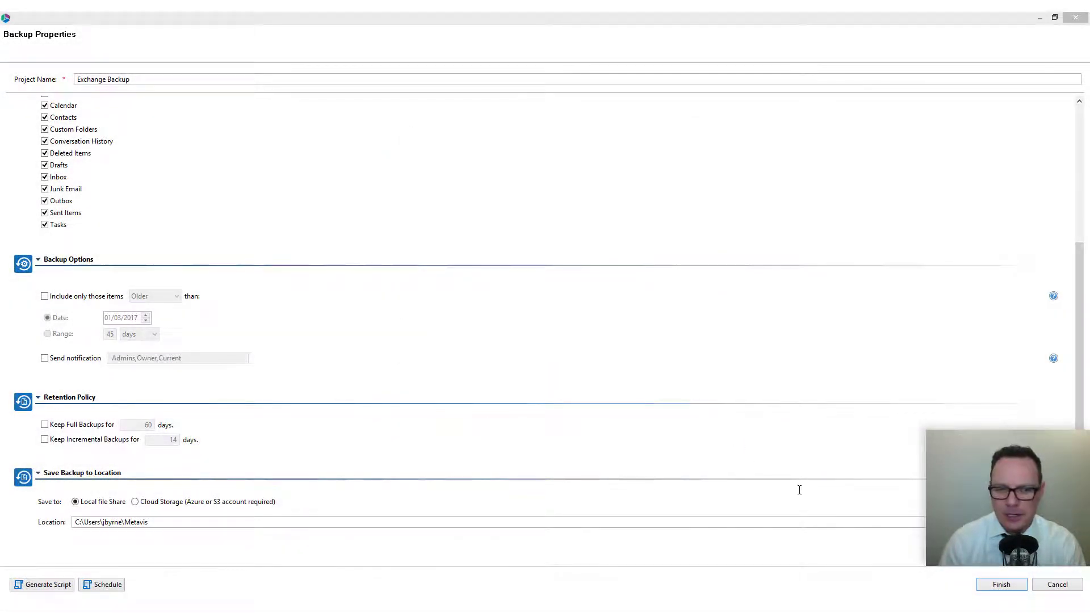
{"action": "left_click", "coordinate": [998, 585]}
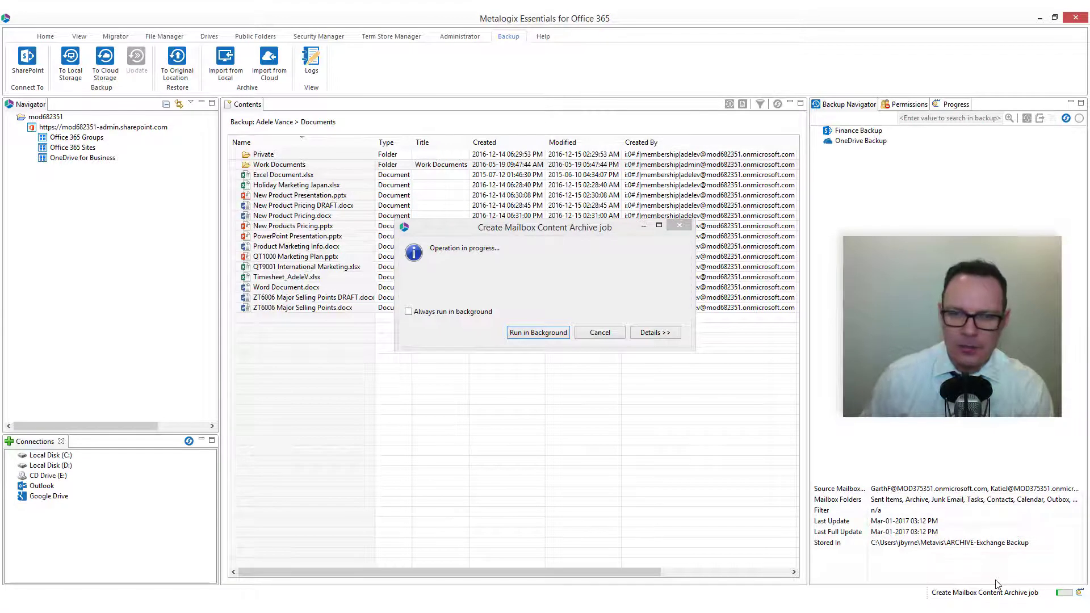
{"action": "left_click", "coordinate": [651, 335]}
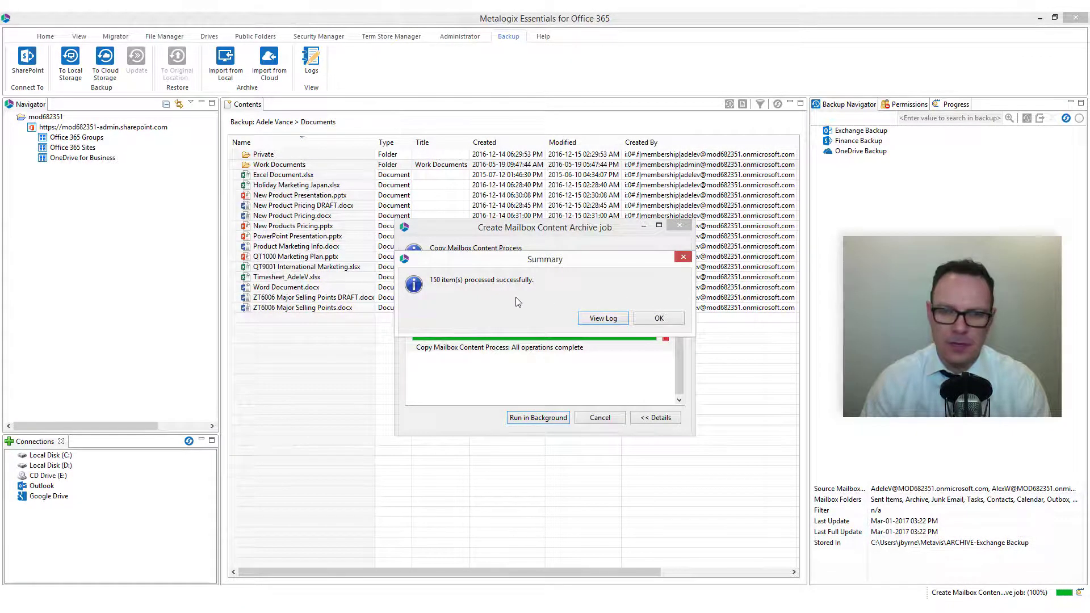
Open the finished backup's log and examine the first two mailboxes' folders, including the messages in the first one's Sent Items
{"action": "left_click", "coordinate": [603, 320]}
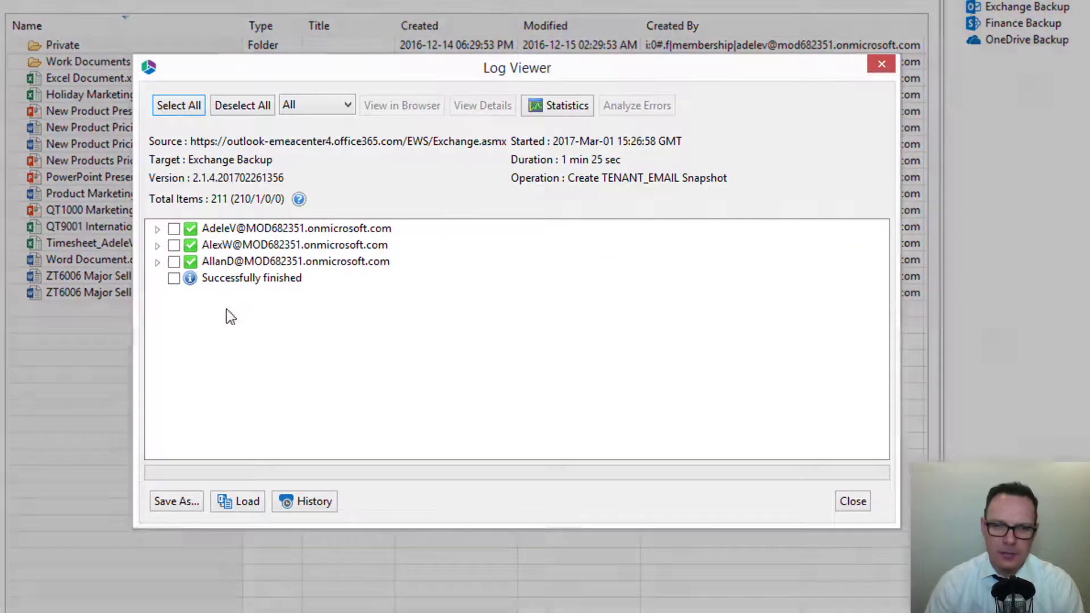
{"action": "left_click", "coordinate": [159, 232]}
{"action": "left_click", "coordinate": [157, 229]}
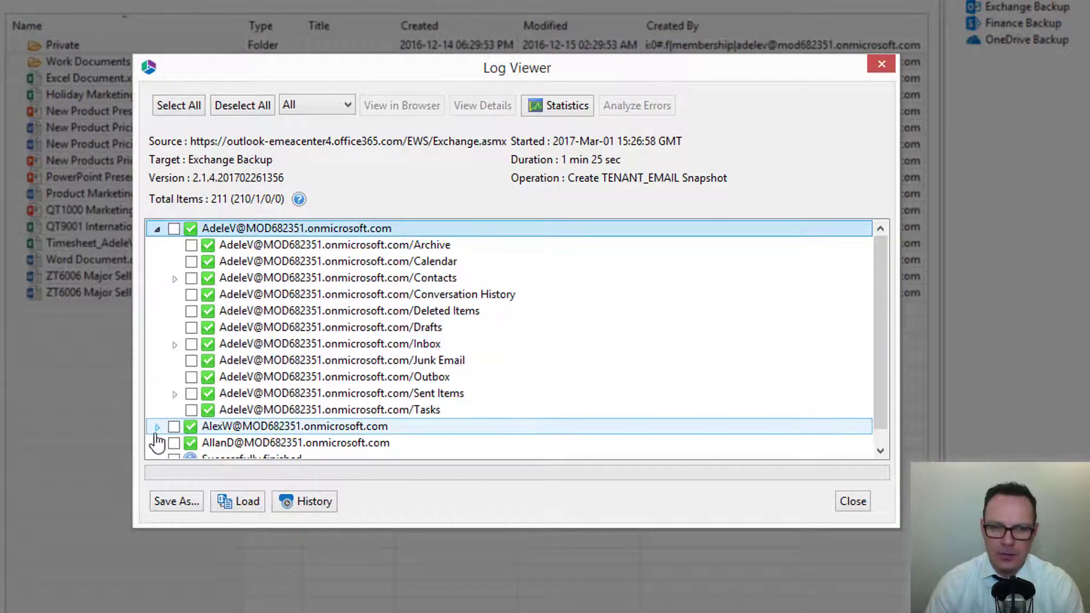
{"action": "left_click", "coordinate": [157, 427]}
{"action": "left_click", "coordinate": [174, 245]}
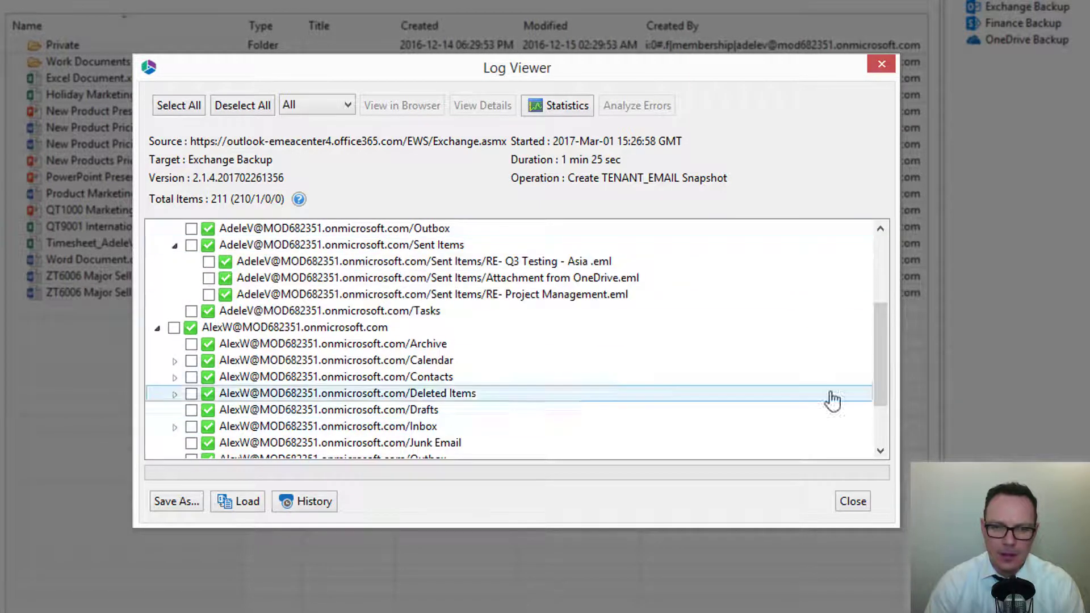
{"action": "left_click_drag", "start_coordinate": [881, 331], "coordinate": [881, 262]}
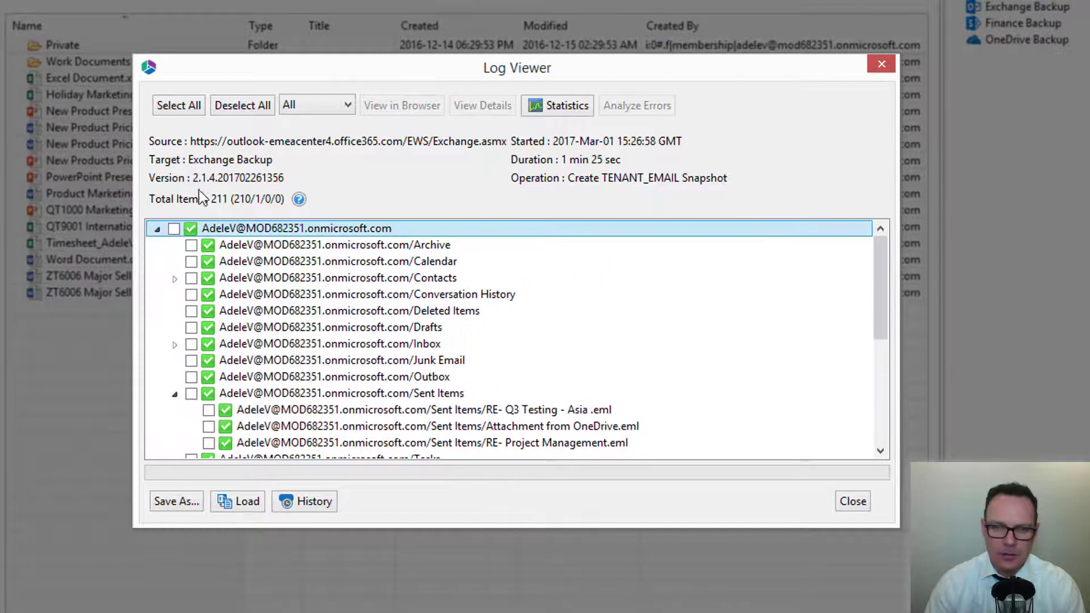
Select all log entries, check the available save formats, and close the log without saving
{"action": "left_click", "coordinate": [178, 106]}
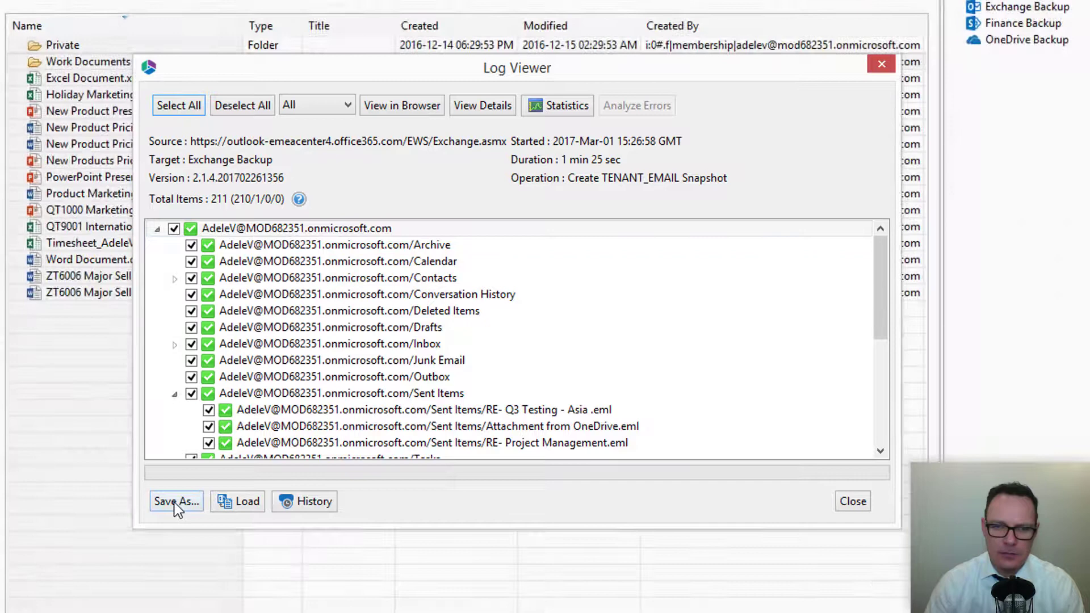
{"action": "left_click", "coordinate": [176, 502]}
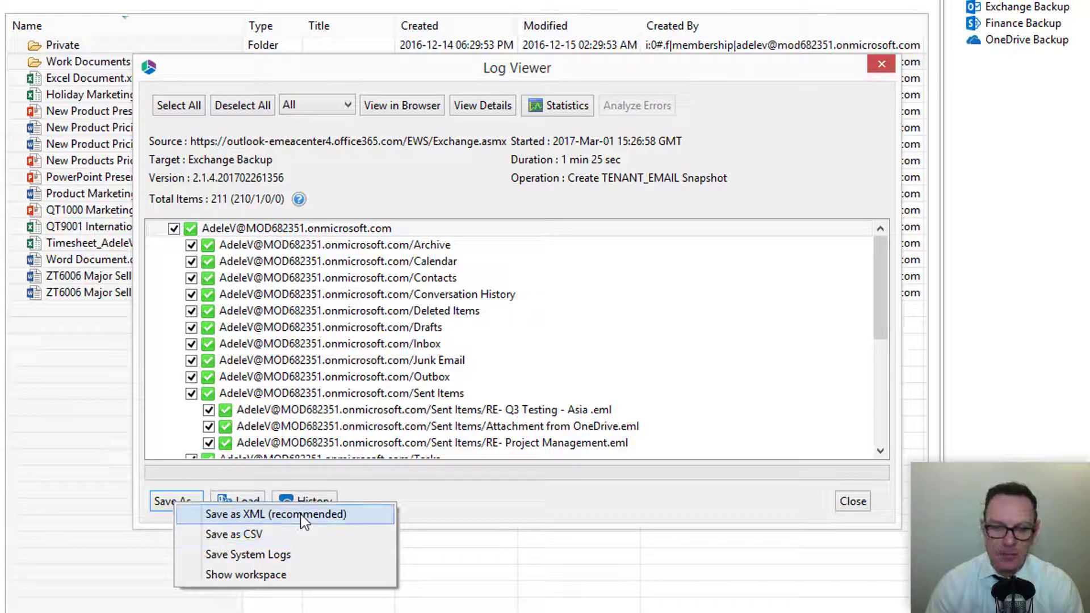
{"action": "left_click", "coordinate": [515, 495]}
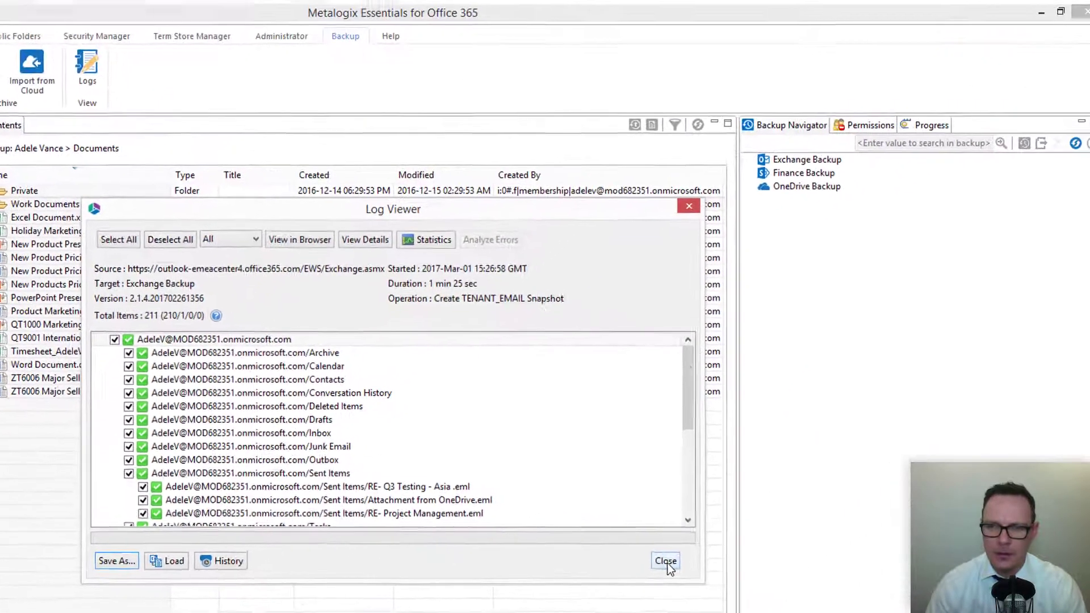
{"action": "left_click", "coordinate": [809, 516]}
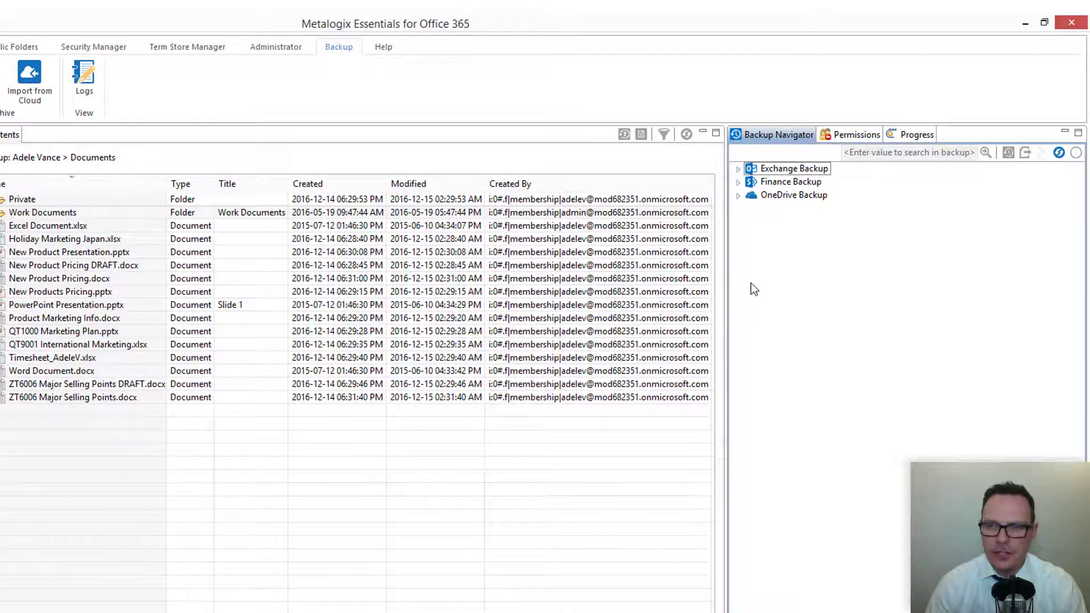
Expand the Exchange Backup's full snapshot and examine the folders stored for each of its three mailboxes
{"action": "left_click", "coordinate": [738, 169]}
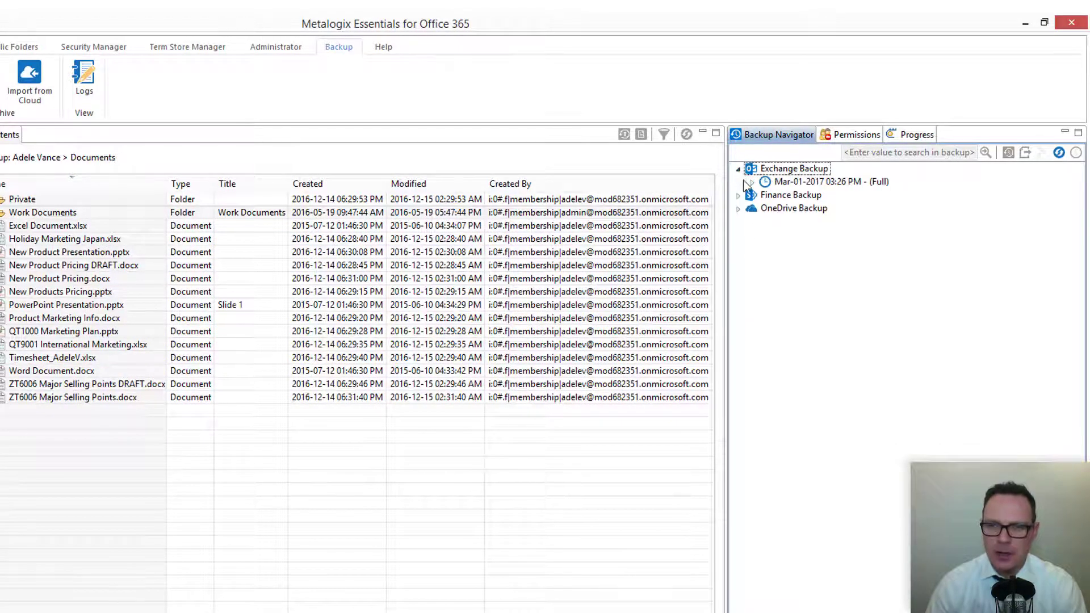
{"action": "left_click", "coordinate": [763, 183]}
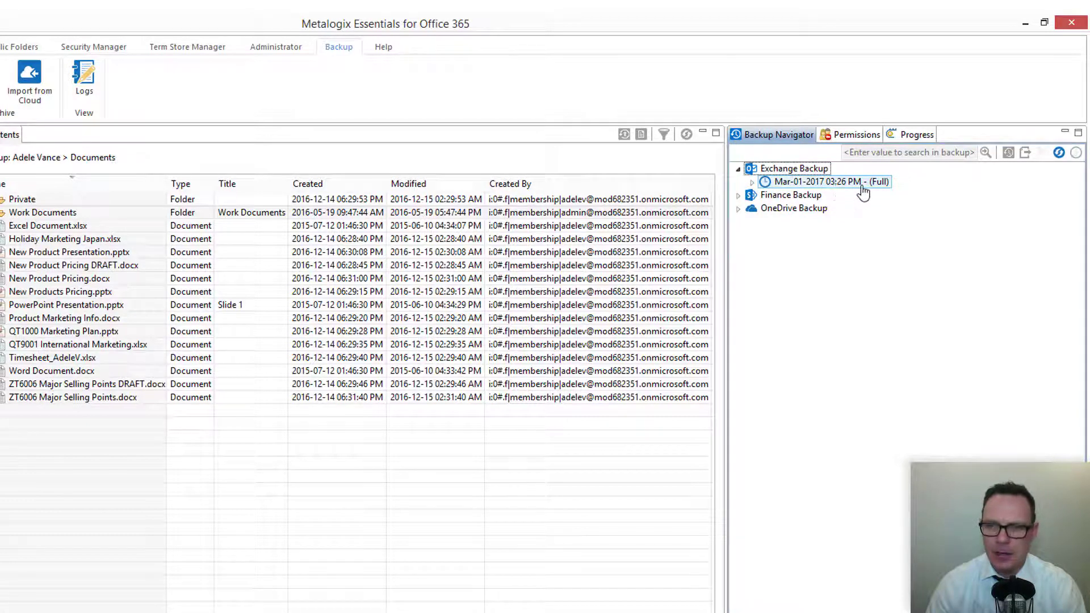
{"action": "left_click", "coordinate": [753, 183]}
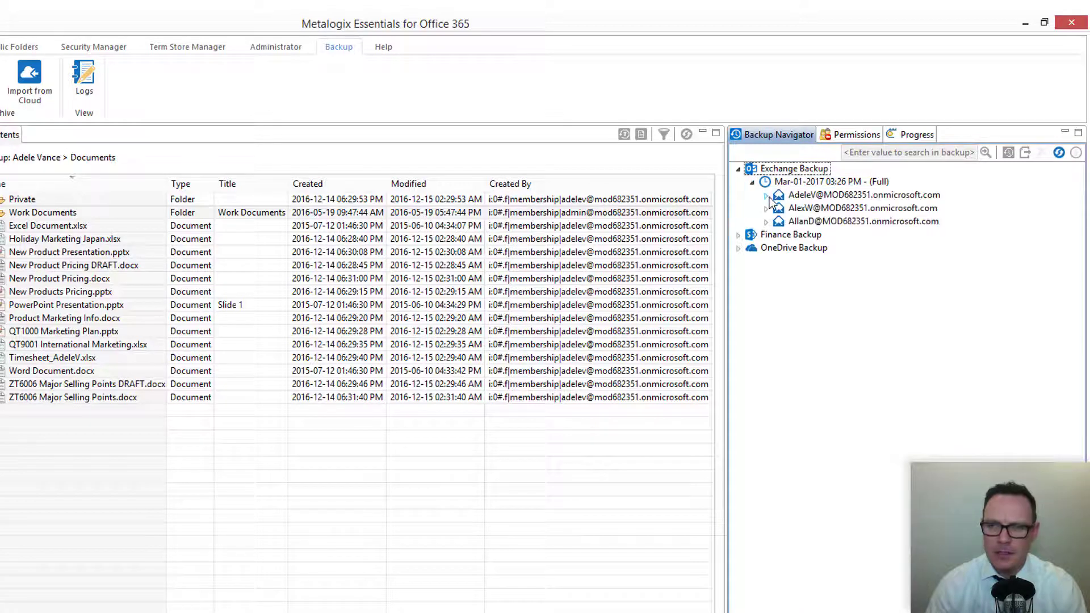
{"action": "left_click", "coordinate": [768, 196]}
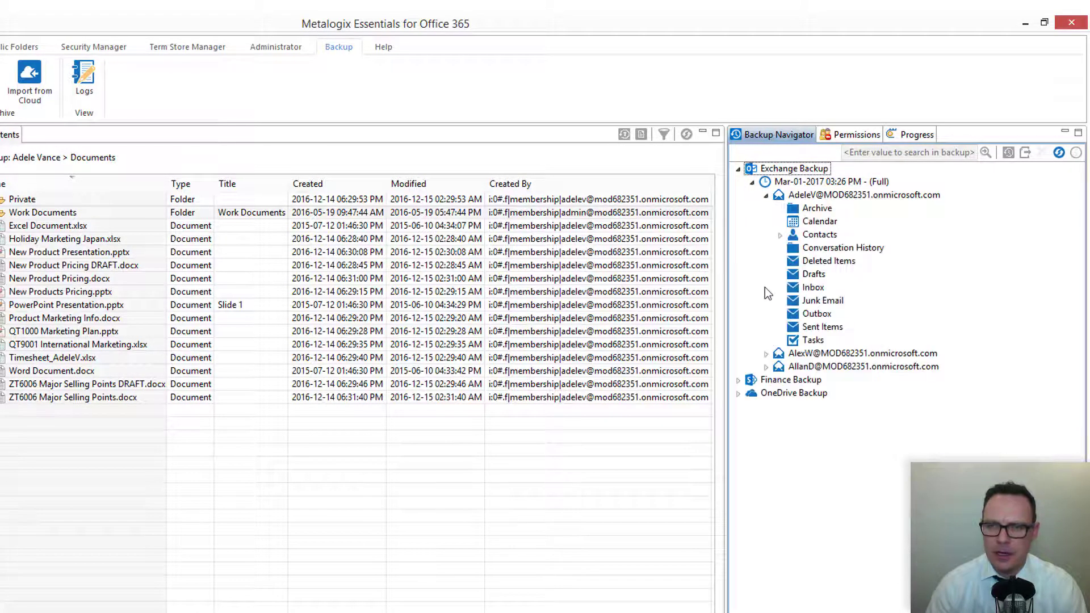
{"action": "left_click", "coordinate": [766, 355]}
{"action": "left_click", "coordinate": [767, 499]}
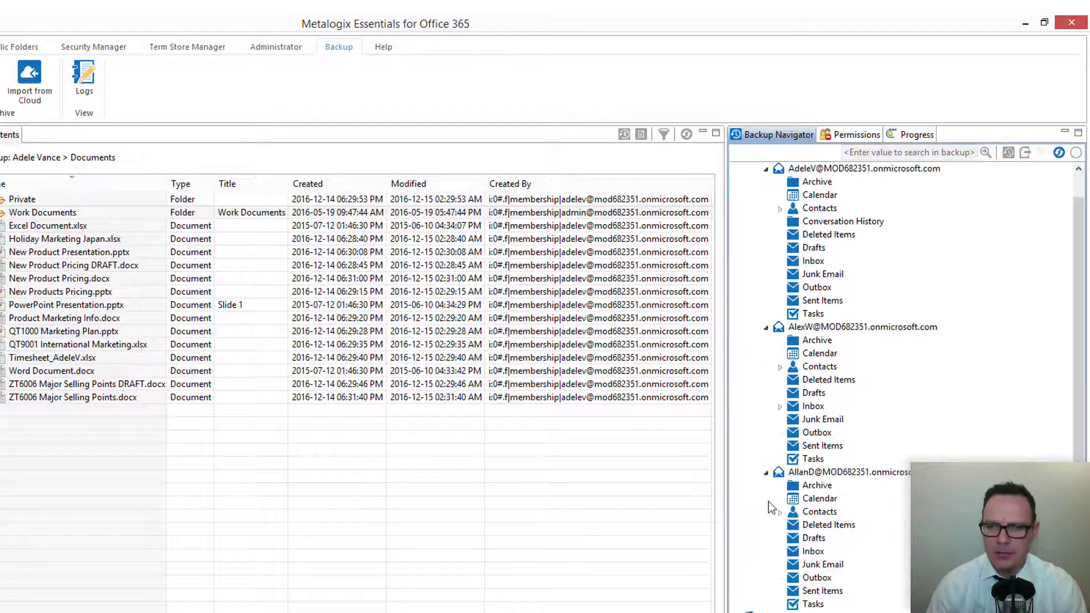
{"action": "left_click_drag", "start_coordinate": [1074, 336], "coordinate": [1075, 312]}
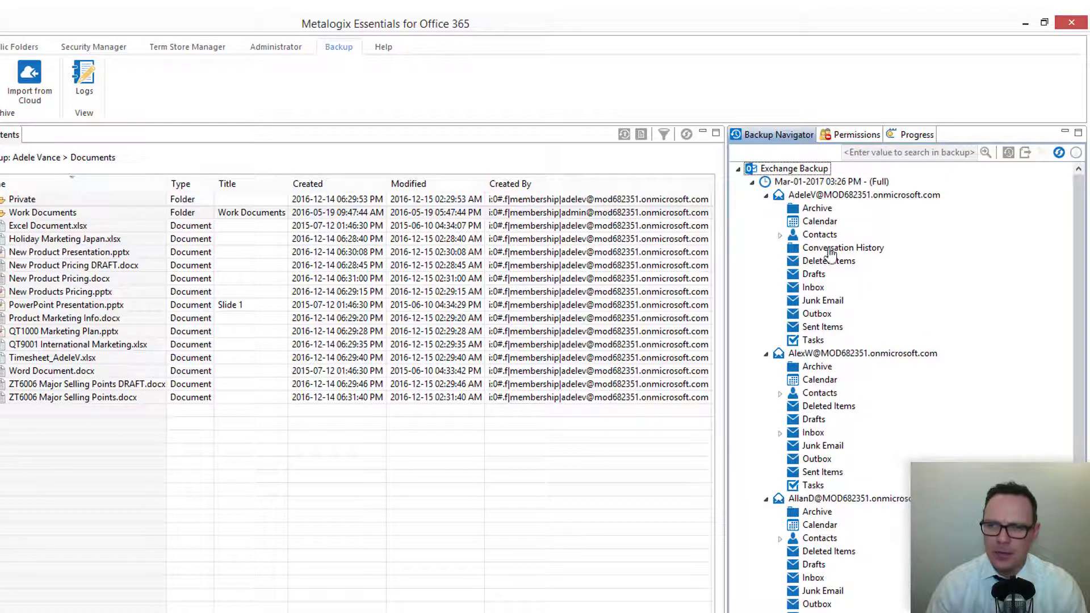
Open the update settings for the Exchange Backup and choose Full Update as the backup type
{"action": "right_click", "coordinate": [779, 168]}
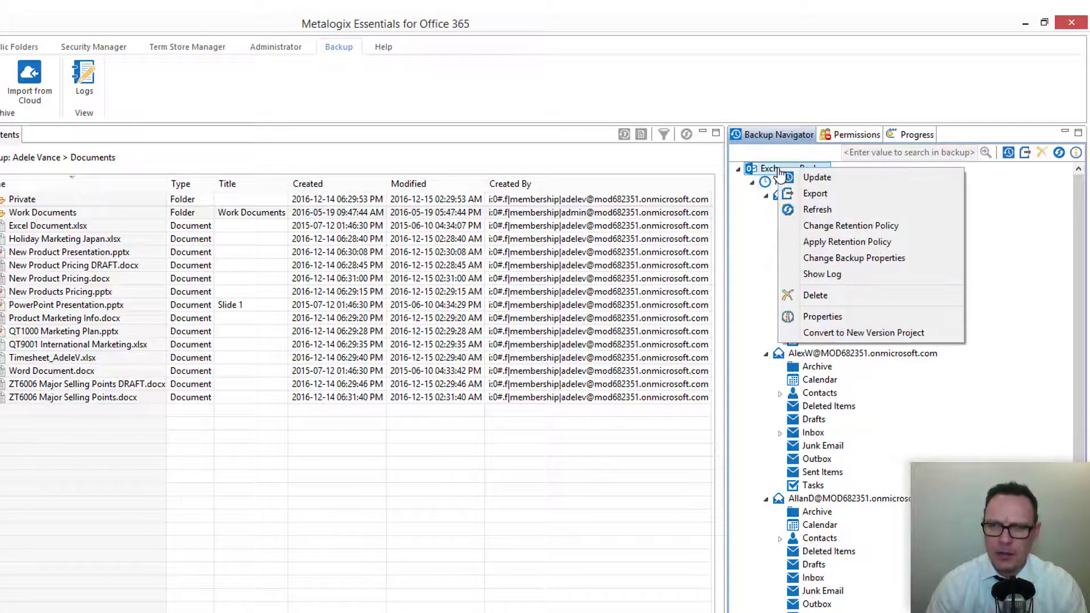
{"action": "left_click", "coordinate": [824, 179]}
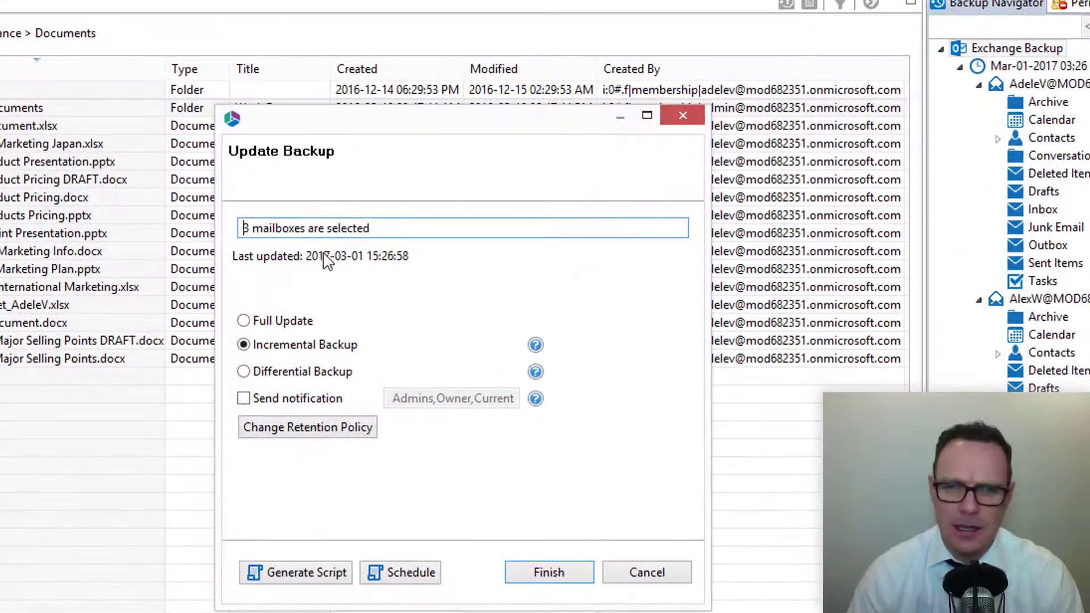
{"action": "left_click", "coordinate": [283, 322]}
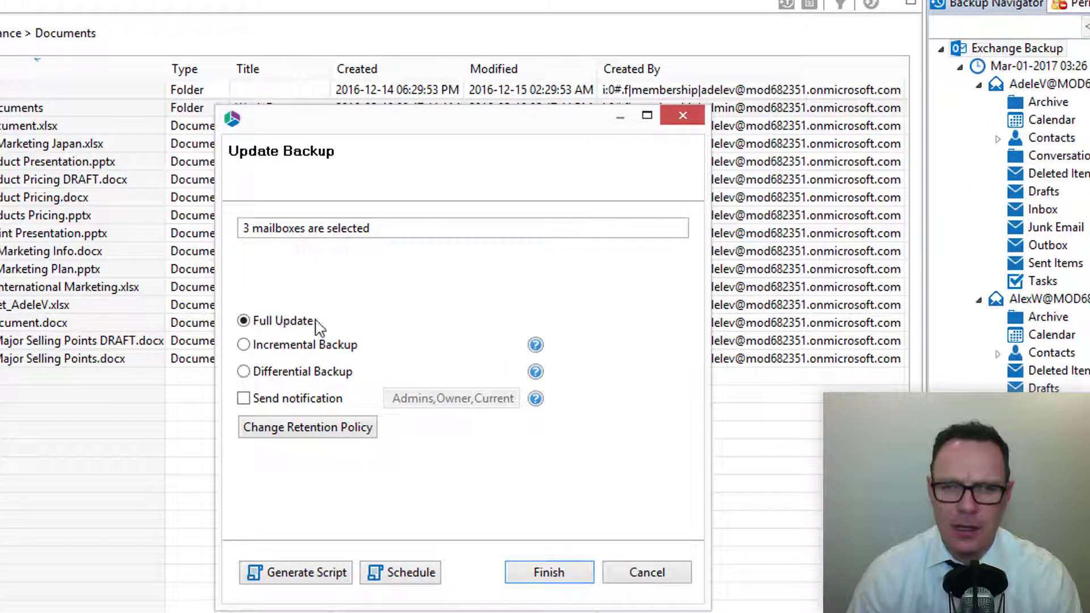
Try the Daily, Weekly and Monthly recurrences in the update's schedule, and cancel both the schedule and the update
{"action": "left_click", "coordinate": [411, 572]}
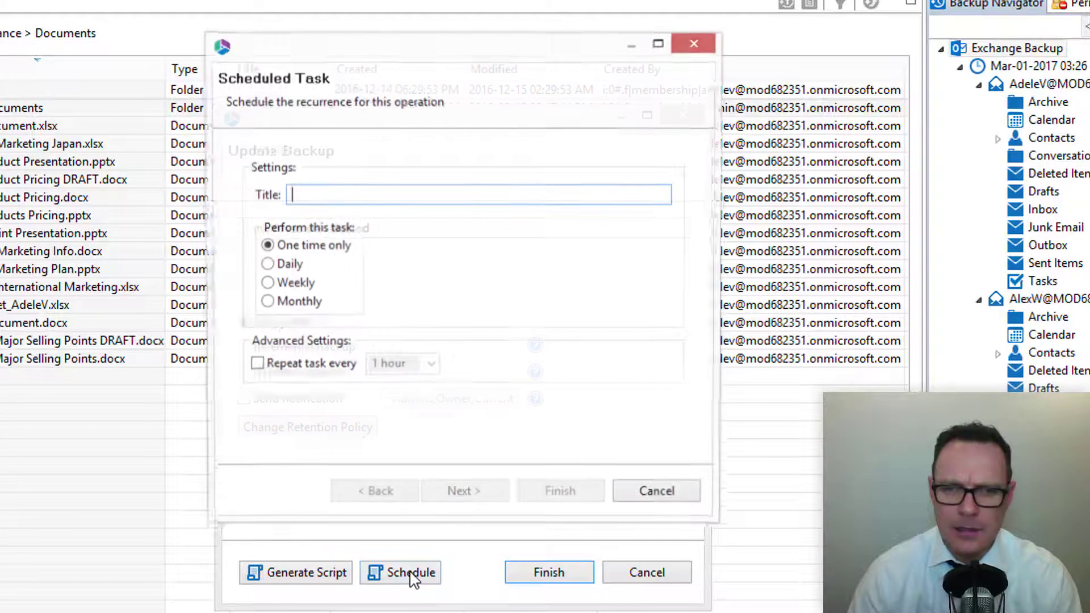
{"action": "left_click", "coordinate": [279, 266]}
{"action": "left_click", "coordinate": [287, 283]}
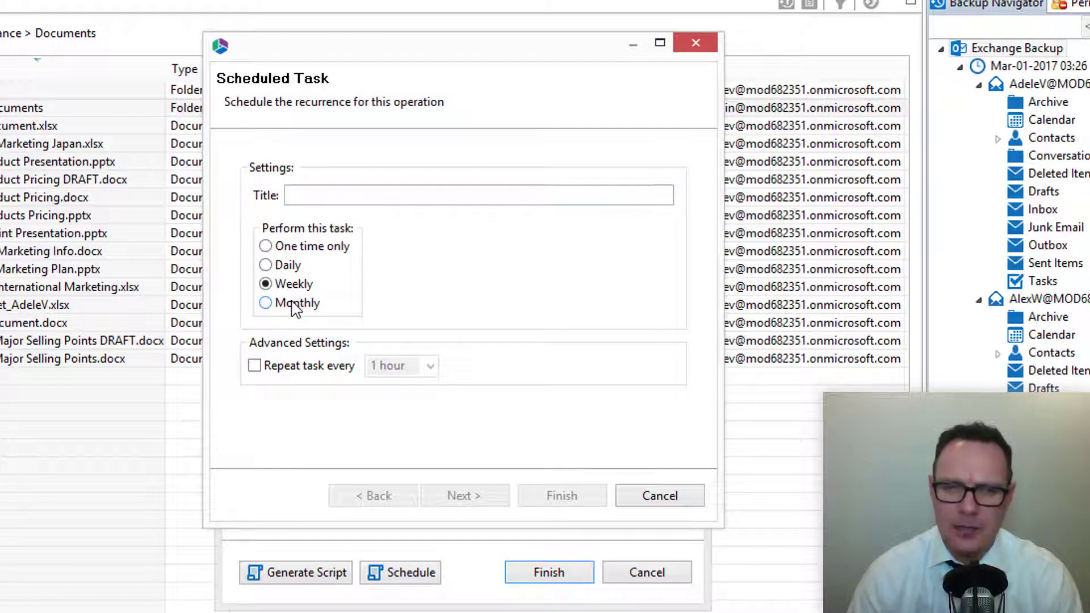
{"action": "left_click", "coordinate": [292, 303]}
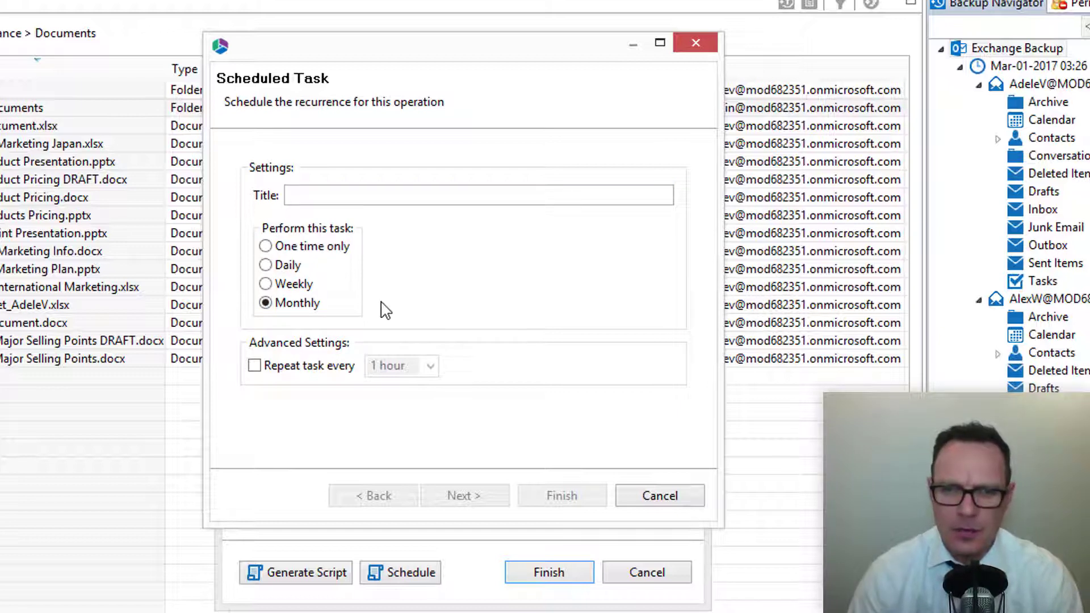
{"action": "left_click", "coordinate": [660, 496]}
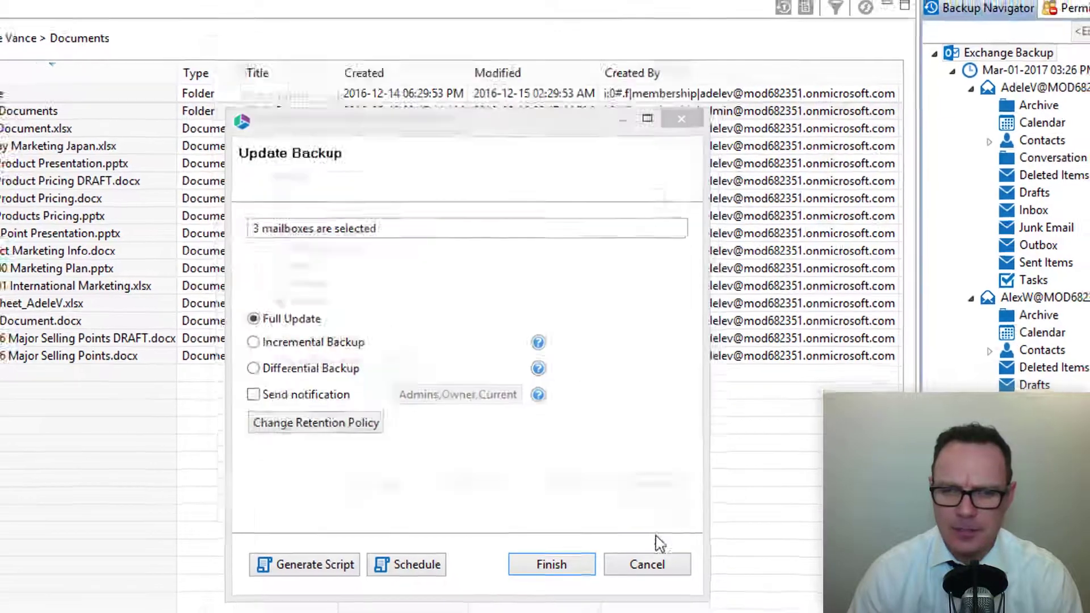
{"action": "left_click", "coordinate": [649, 461]}
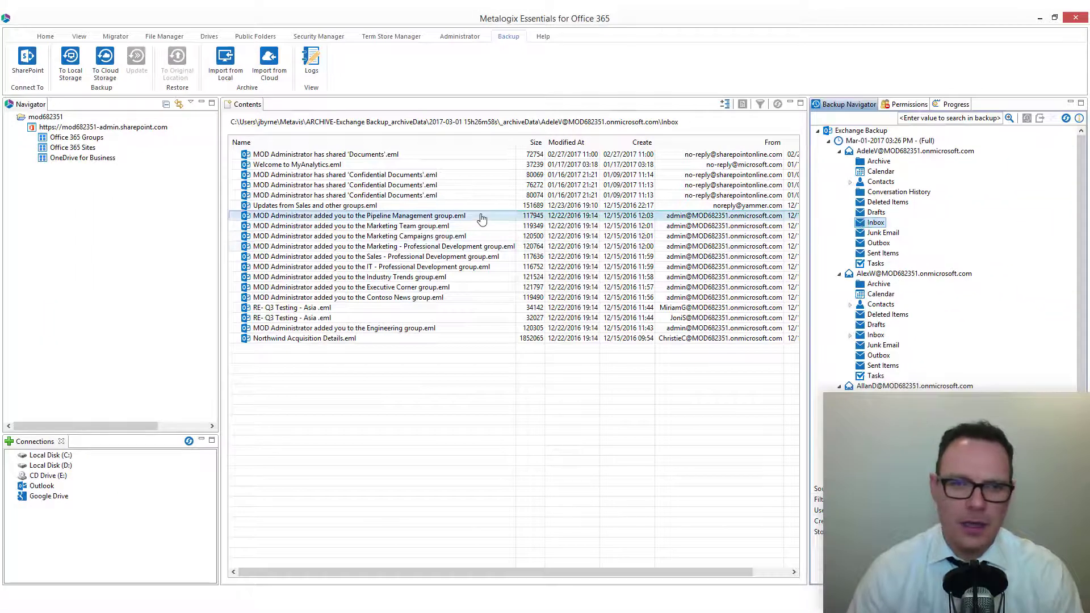
Open the first "RE- Q3 Testing - Asia" email from the backed-up Inbox, read its conversation, and close it
{"action": "right_click", "coordinate": [321, 310]}
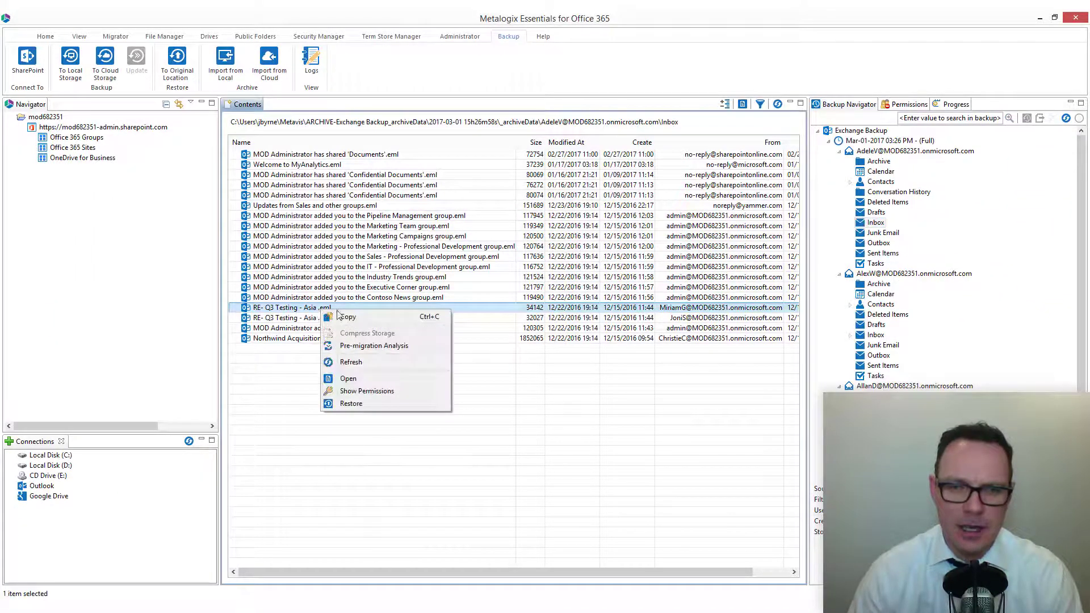
{"action": "left_click", "coordinate": [381, 378]}
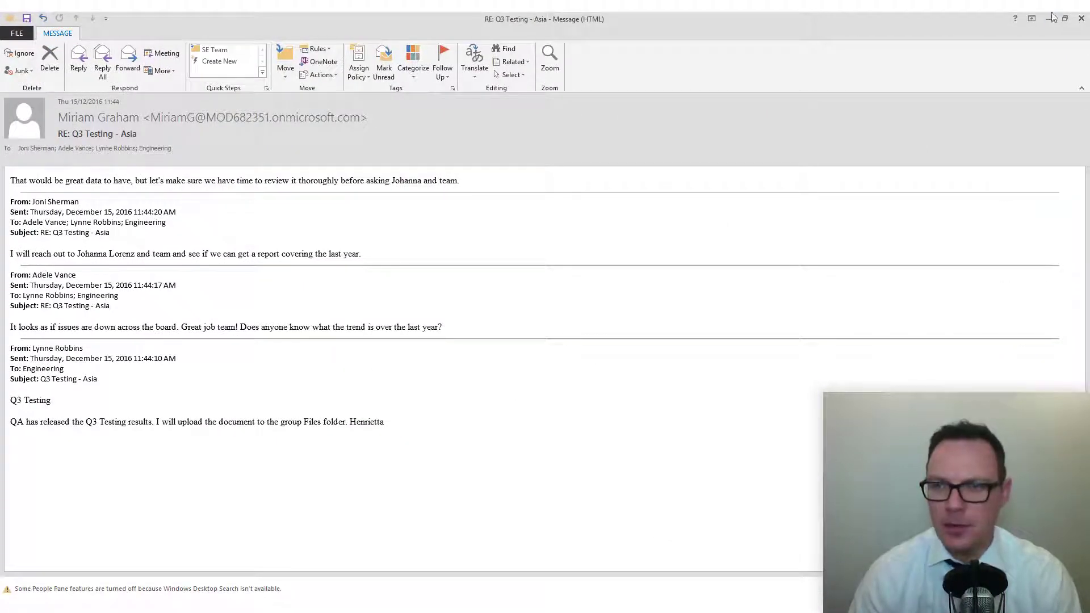
{"action": "left_click", "coordinate": [1081, 19]}
Start restoring the first "RE- Q3 Testing - Asia" email to its original location, and decline the restore
{"action": "right_click", "coordinate": [300, 309]}
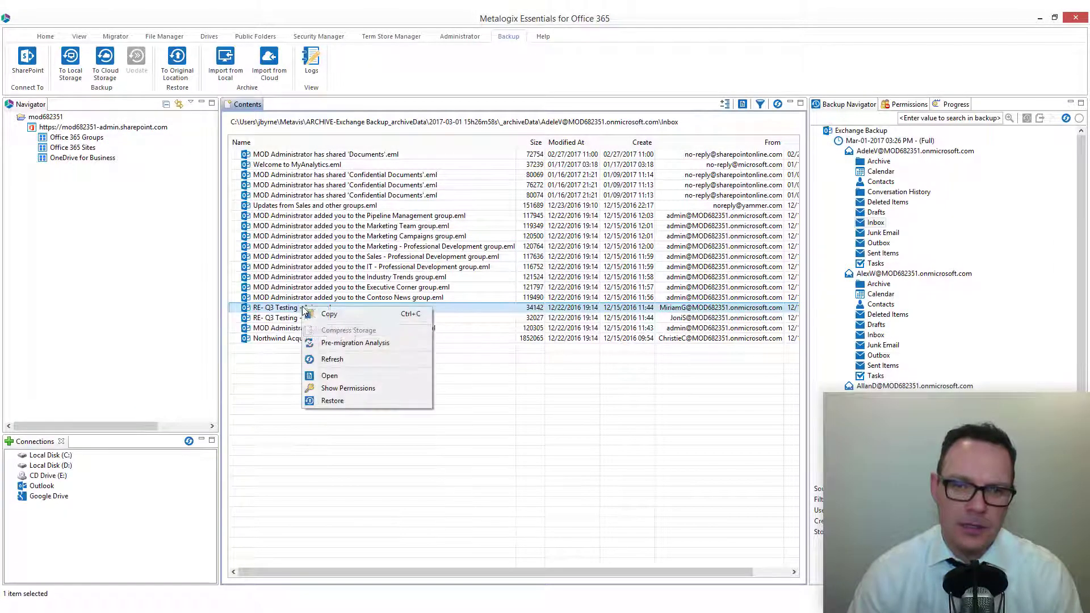
{"action": "left_click", "coordinate": [370, 401]}
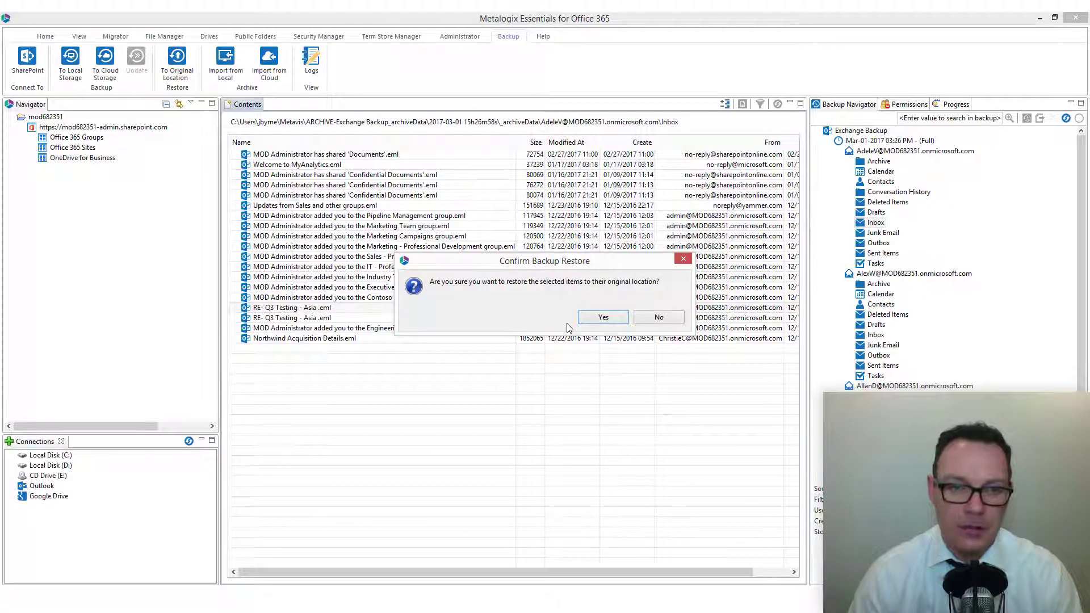
{"action": "left_click", "coordinate": [659, 317]}
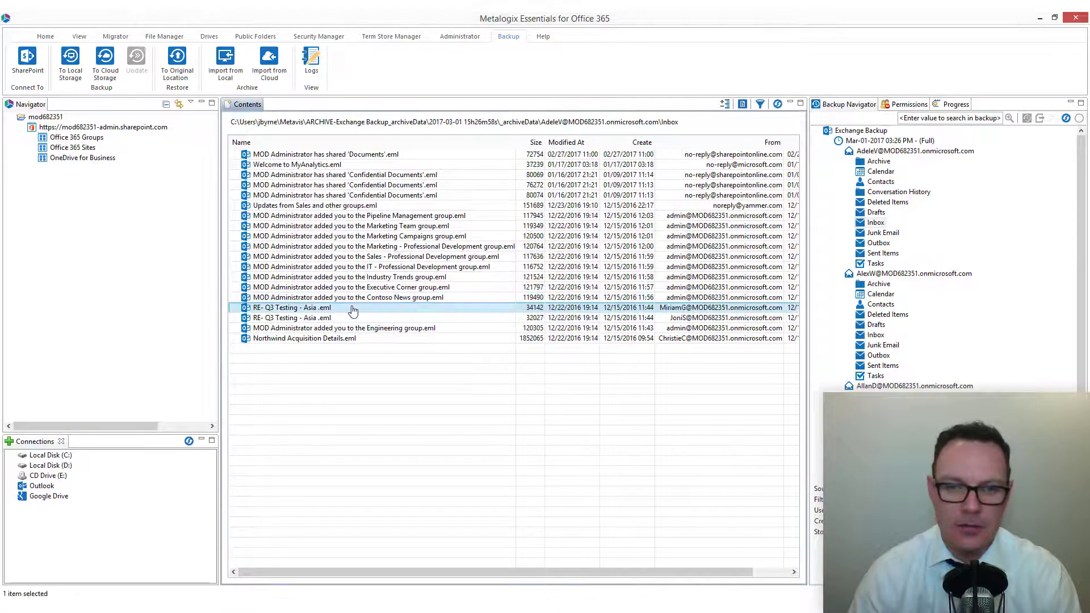
Copy the first "RE- Q3 Testing - Asia" email from the backup and dismiss the copy notice
{"action": "right_click", "coordinate": [352, 310]}
{"action": "left_click", "coordinate": [376, 314]}
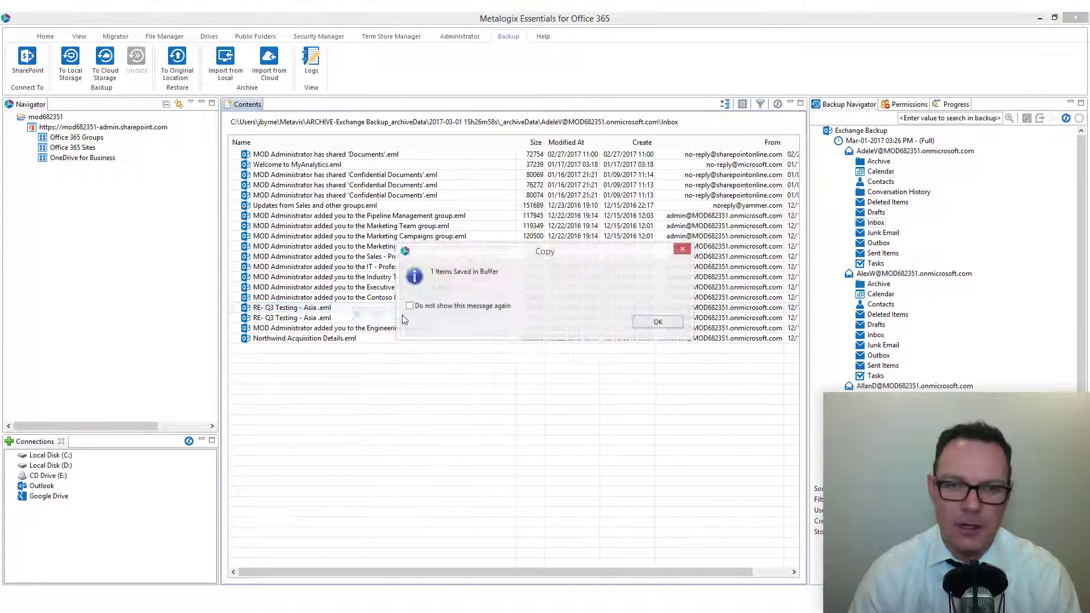
{"action": "left_click", "coordinate": [650, 321]}
Expand the MetaOne site to the Finance subsite's lists and check the paste option for Confidential Documents without pasting
{"action": "left_click", "coordinate": [32, 147]}
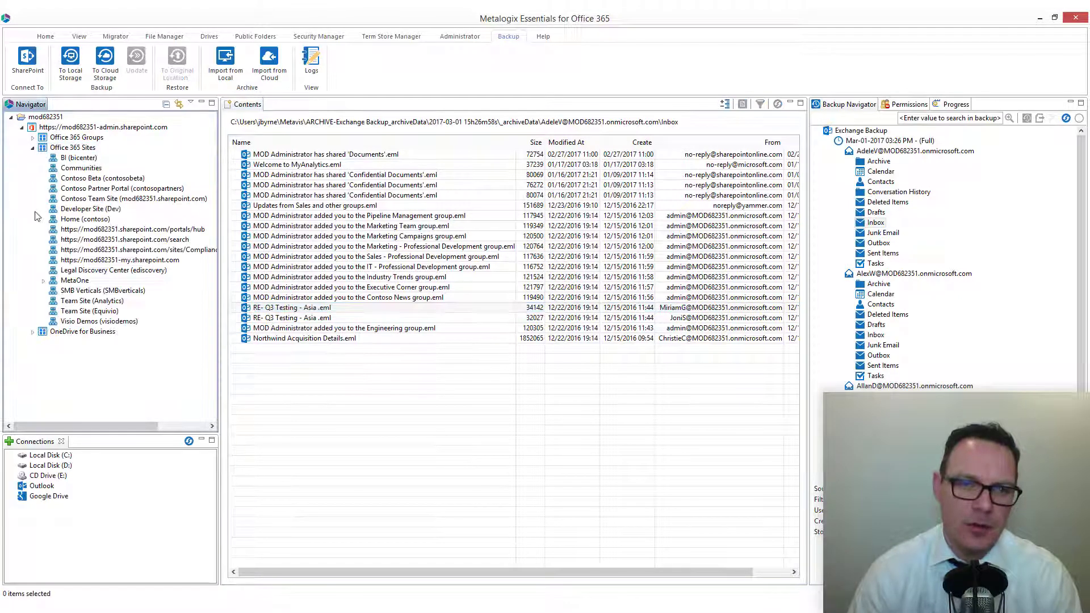
{"action": "left_click", "coordinate": [43, 280]}
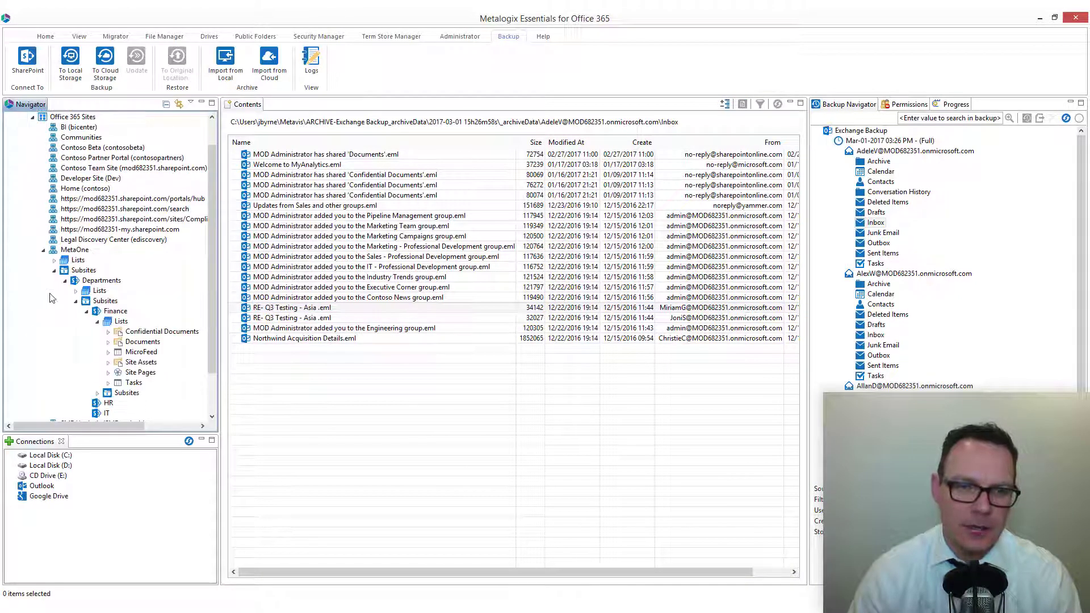
{"action": "right_click", "coordinate": [146, 332]}
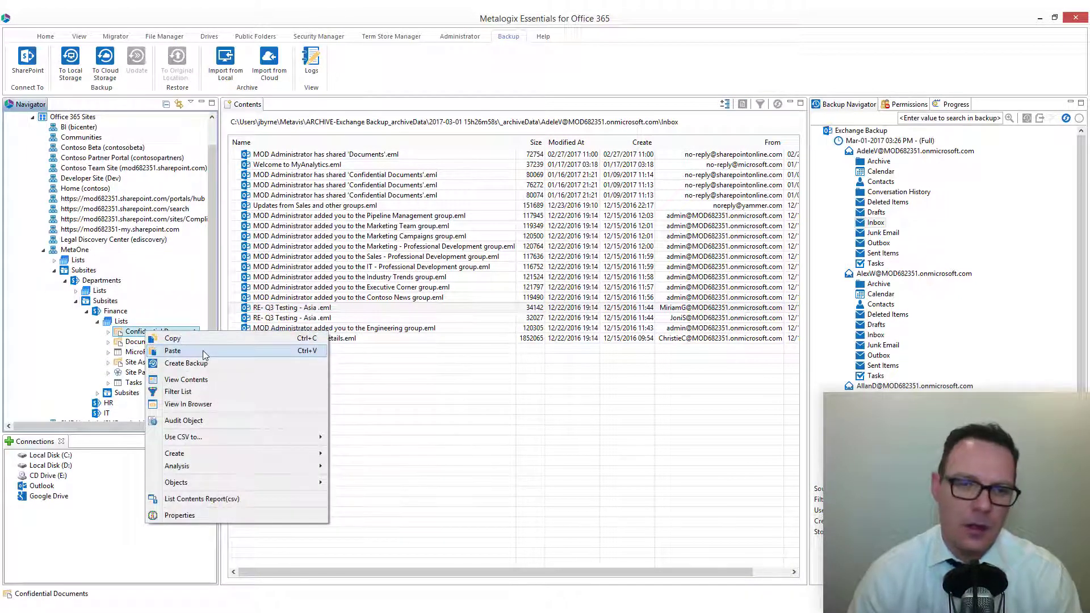
{"action": "left_click", "coordinate": [467, 357]}
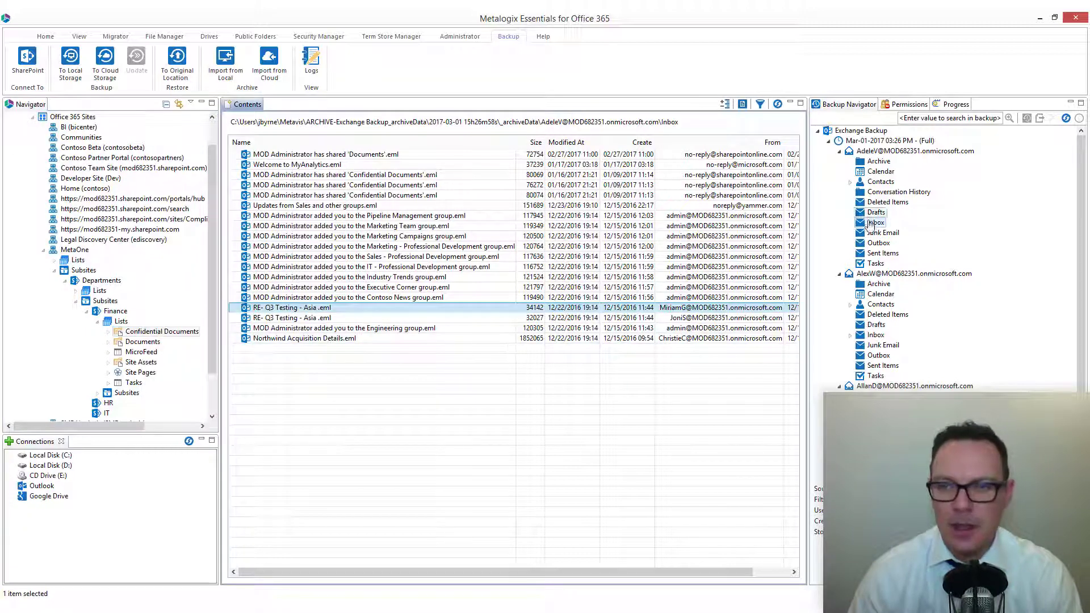
Check the restore options for the first backed-up mailbox's Inbox and for the entire mailbox, without restoring either
{"action": "right_click", "coordinate": [871, 223]}
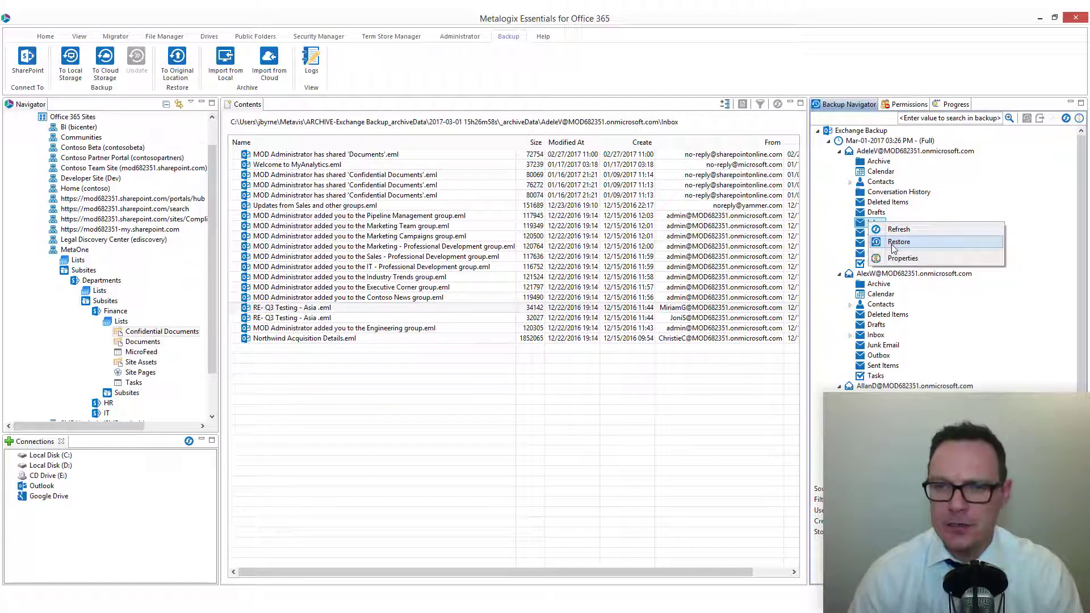
{"action": "right_click", "coordinate": [875, 151]}
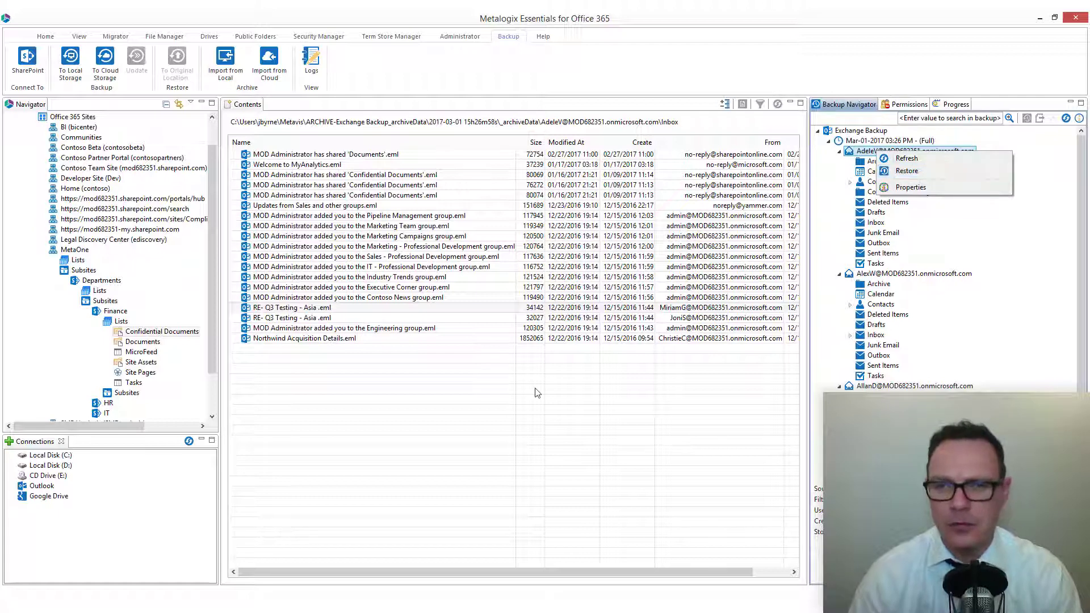
{"action": "left_click", "coordinate": [476, 367]}
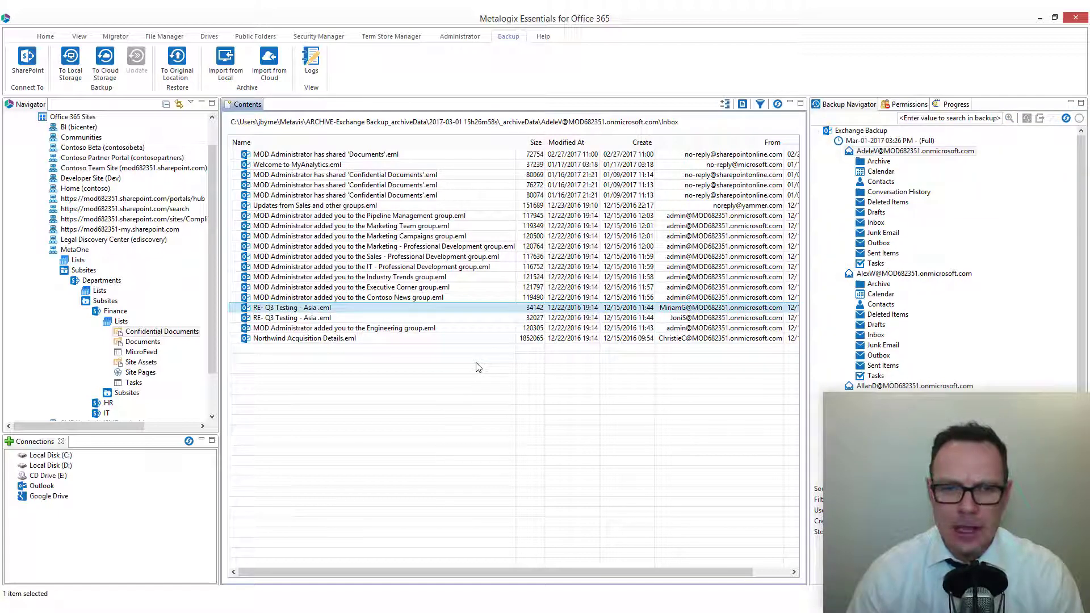